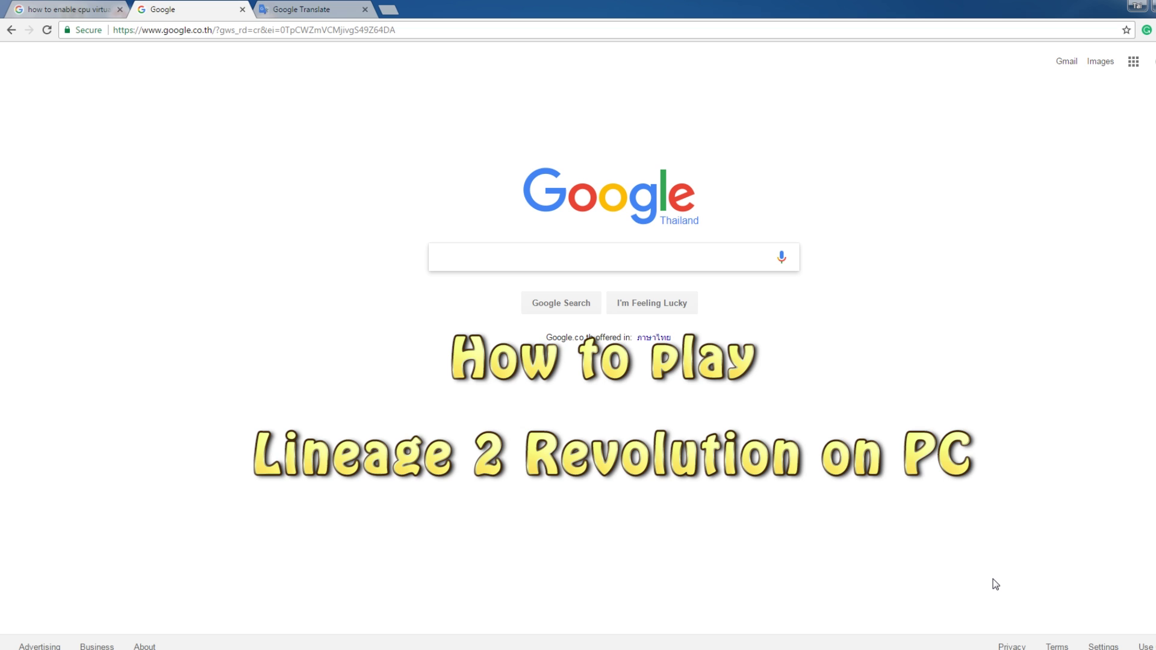
- Search Google for 'nox player' after clearing several mistyped queries
{"action": "type", "text": "g"}
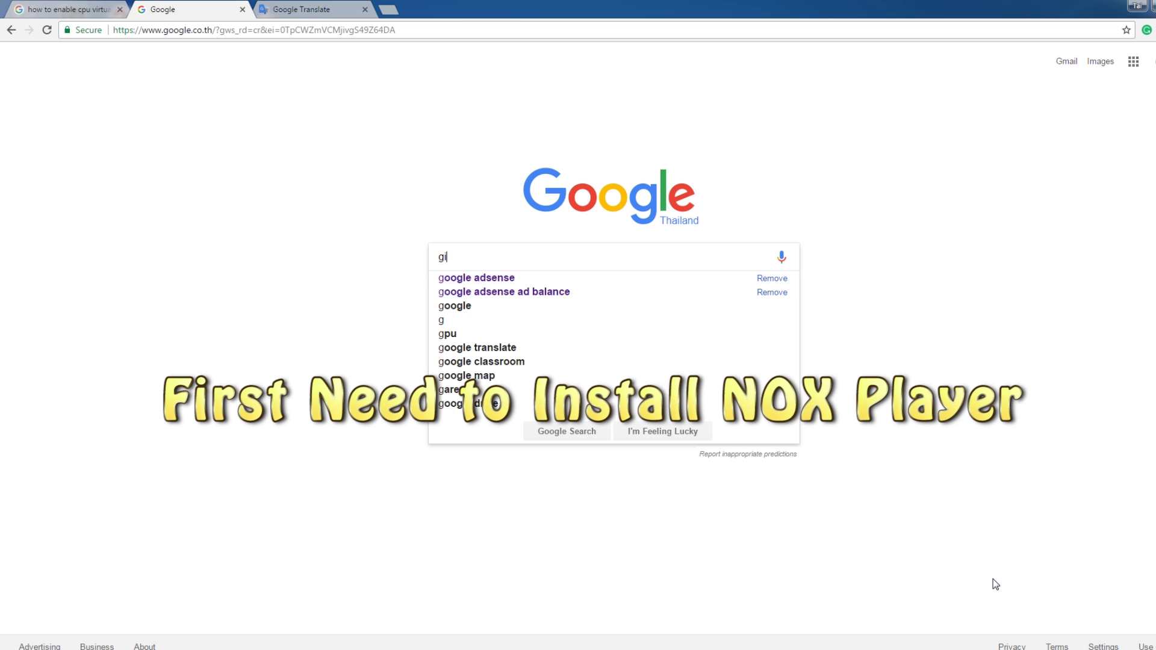
{"action": "key", "text": "BackSpace"}
{"action": "type", "text": "big"}
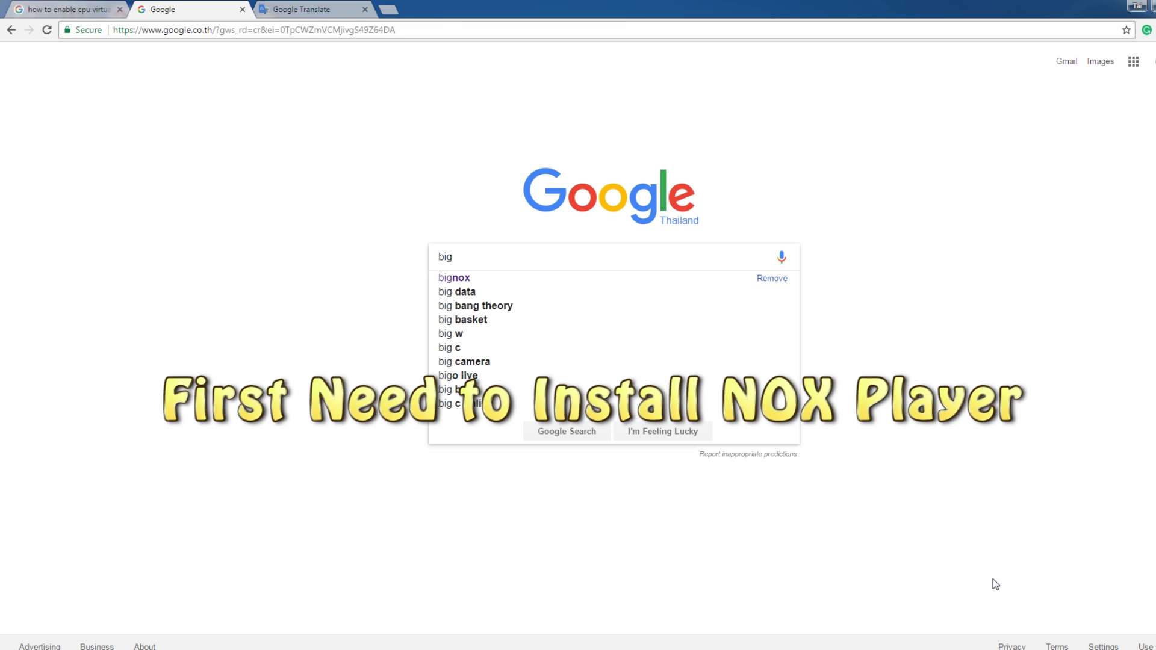
{"action": "key", "text": "Down"}
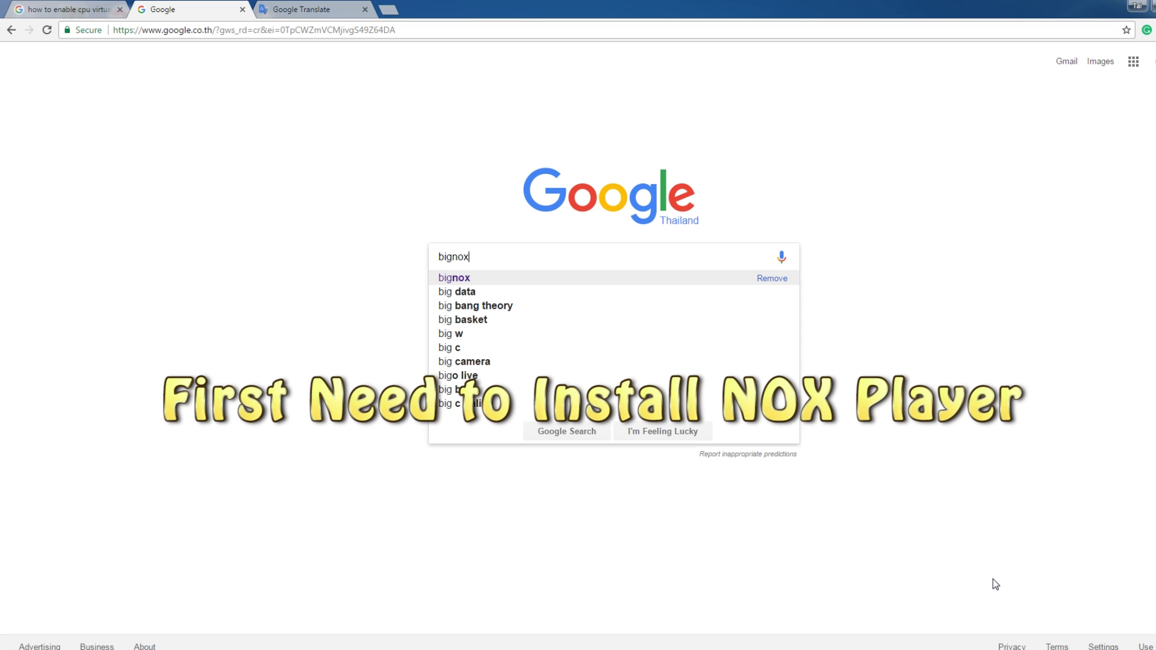
{"action": "key", "text": "BackSpace"}
{"action": "key", "text": "BackSpace"}
{"action": "key", "text": "BackSpace"}
{"action": "key", "text": "BackSpace"}
{"action": "key", "text": "BackSpace"}
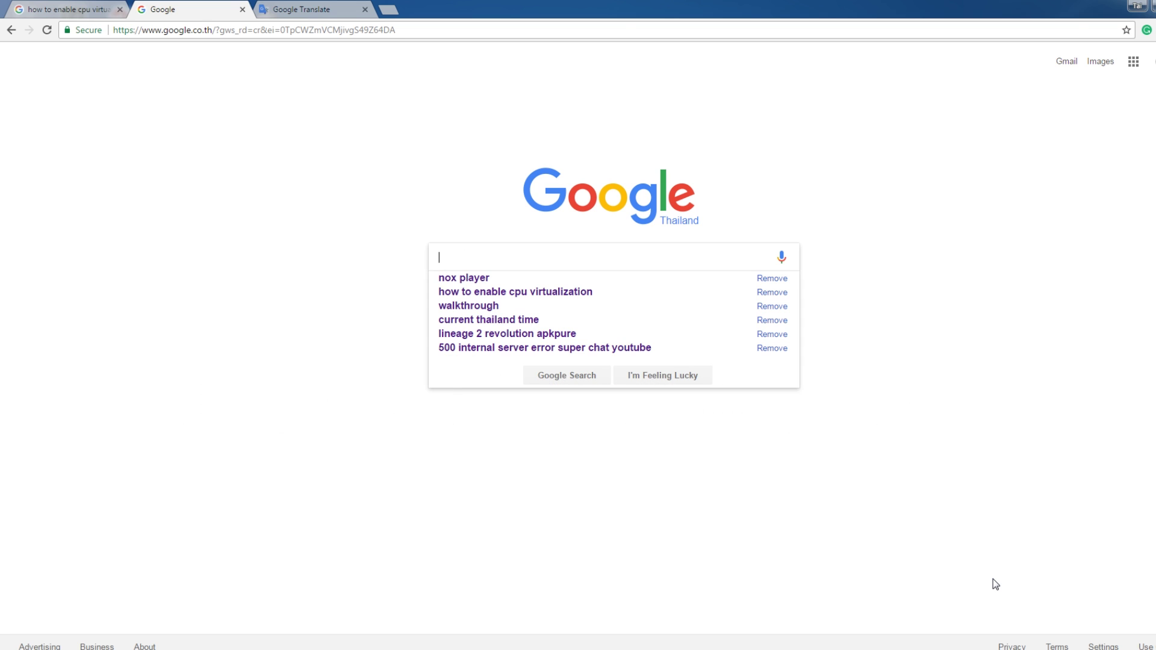
{"action": "type", "text": "mpx"}
{"action": "key", "text": "BackSpace"}
{"action": "key", "text": "BackSpace"}
{"action": "key", "text": "BackSpace"}
{"action": "type", "text": "mo"}
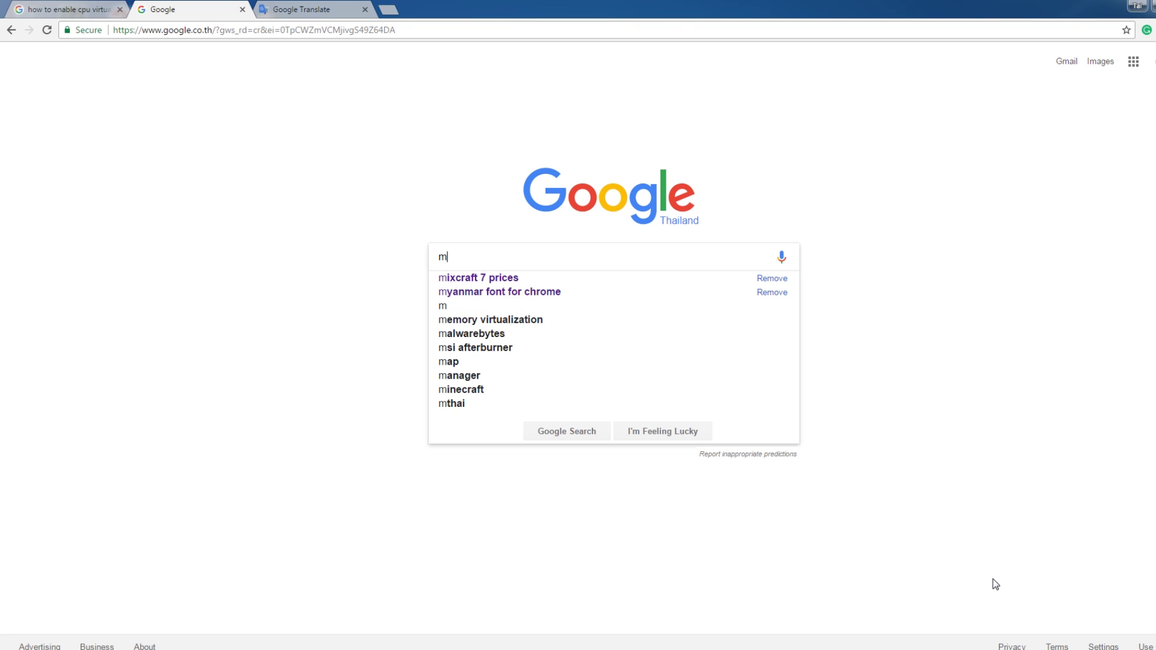
{"action": "key", "text": "BackSpace"}
{"action": "key", "text": "BackSpace"}
{"action": "type", "text": "n"}
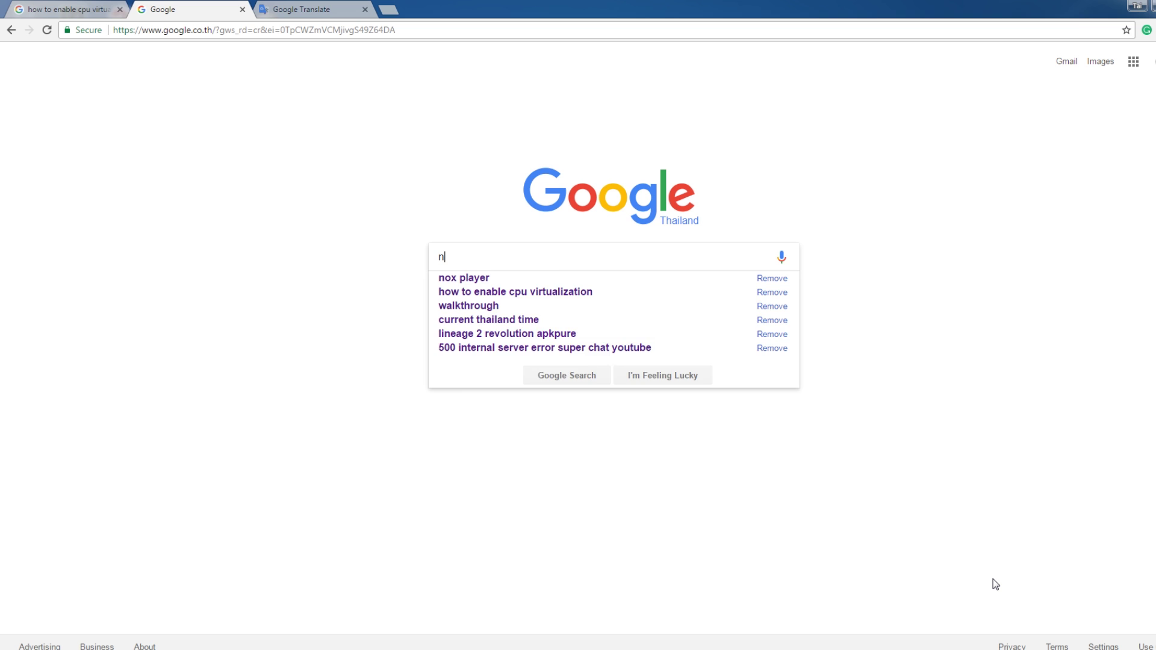
{"action": "type", "text": "ox player"}
{"action": "key", "text": "Return"}
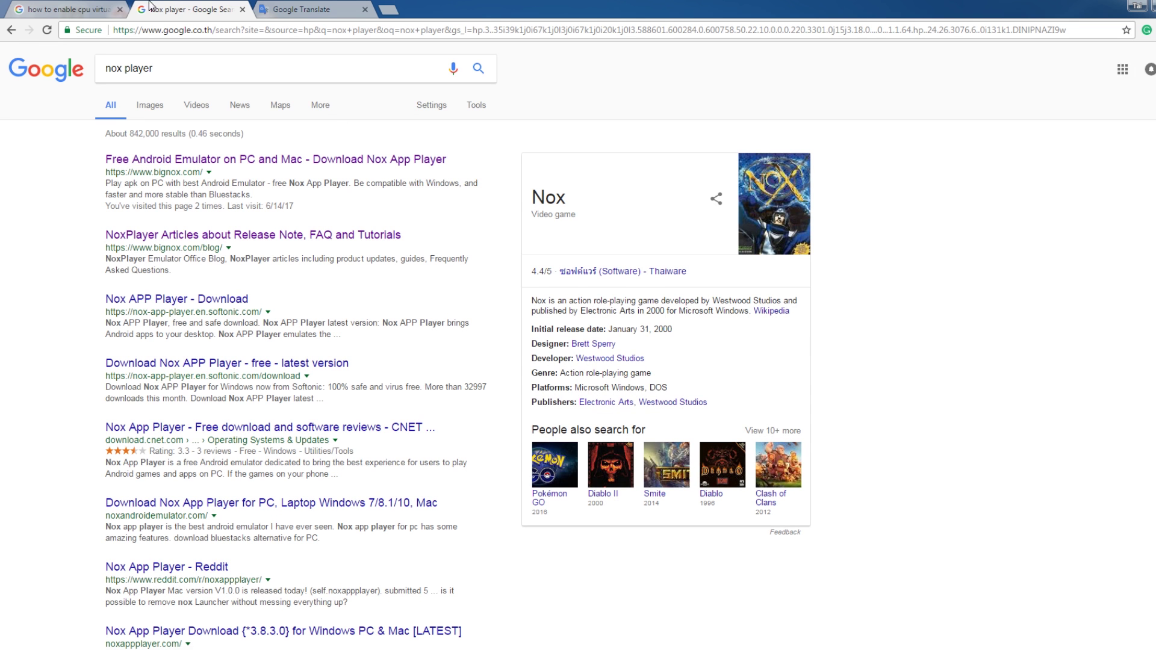
- Open the bignox.com result, then close the Release Notes tab, duplicate-download prompt and blank tab
{"action": "left_click", "coordinate": [236, 160]}
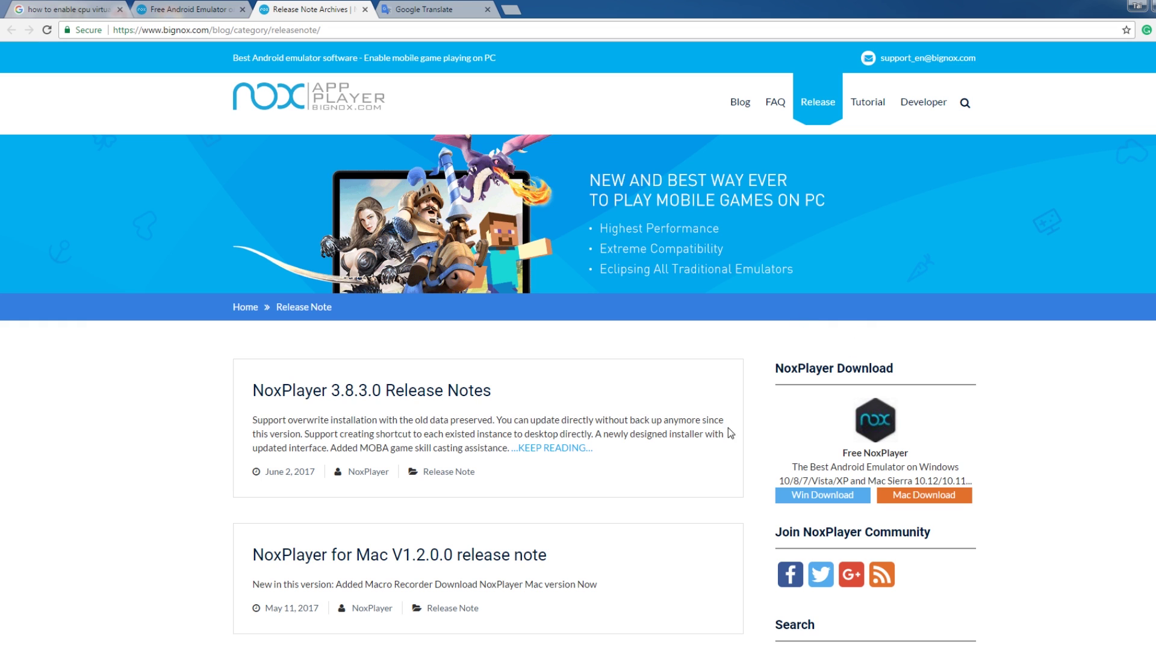
{"action": "scroll", "coordinate": [748, 445], "scroll_direction": "down", "scroll_amount": 2}
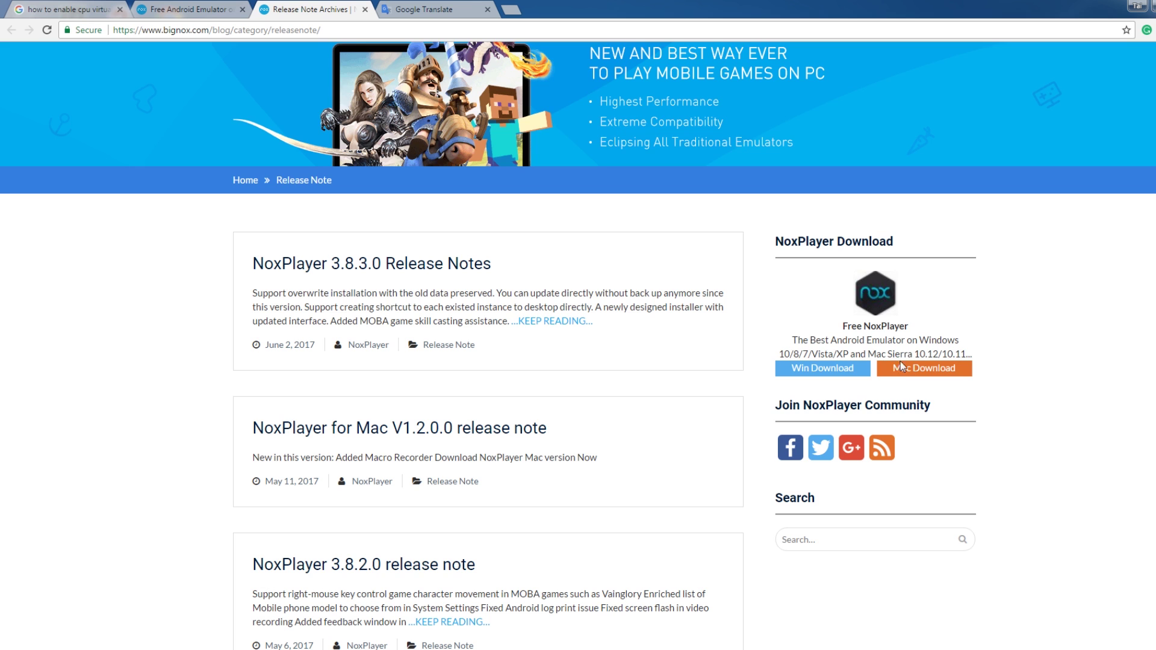
{"action": "scroll", "coordinate": [716, 395], "scroll_direction": "up", "scroll_amount": 3}
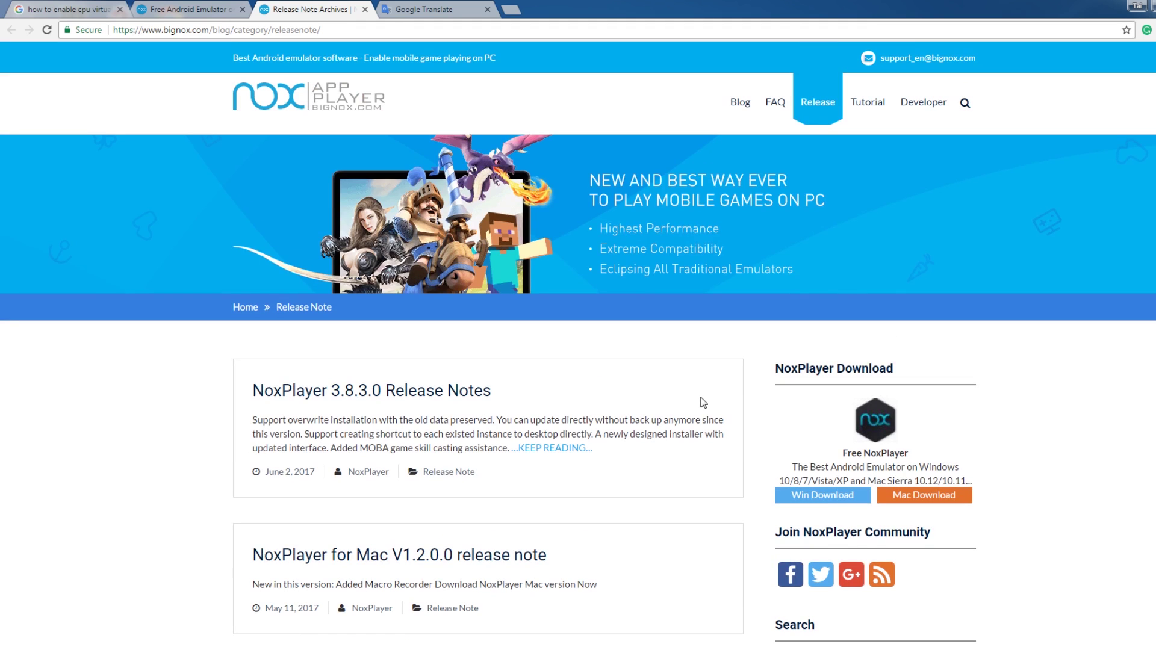
{"action": "left_click", "coordinate": [365, 10]}
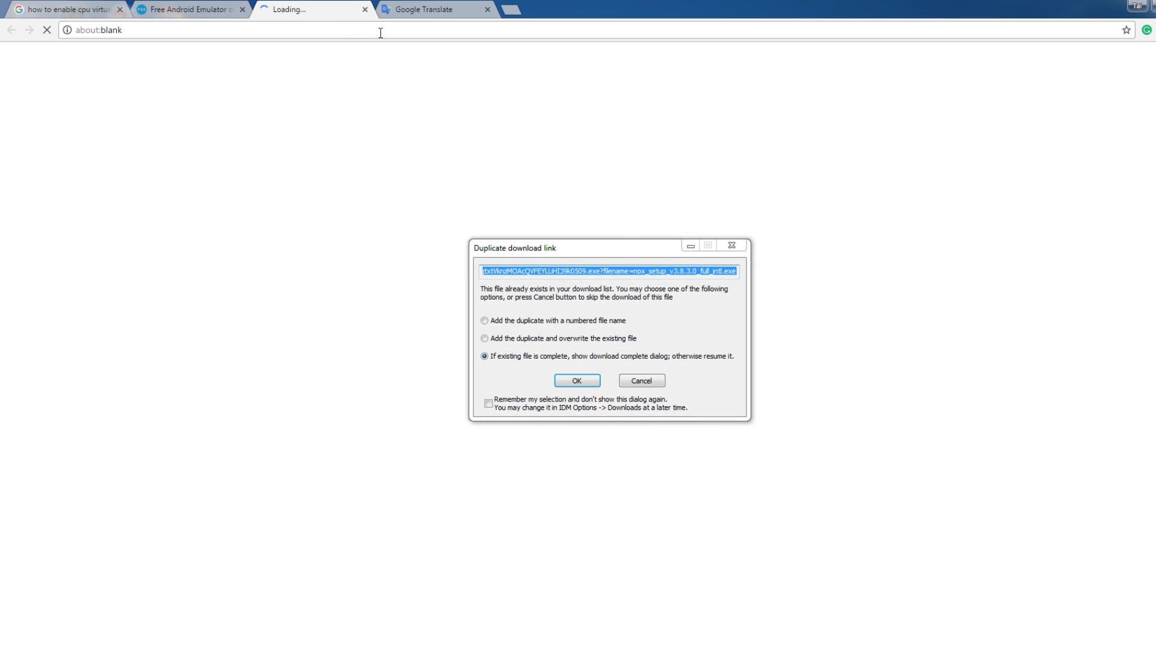
{"action": "left_click", "coordinate": [735, 248]}
{"action": "left_click", "coordinate": [365, 10]}
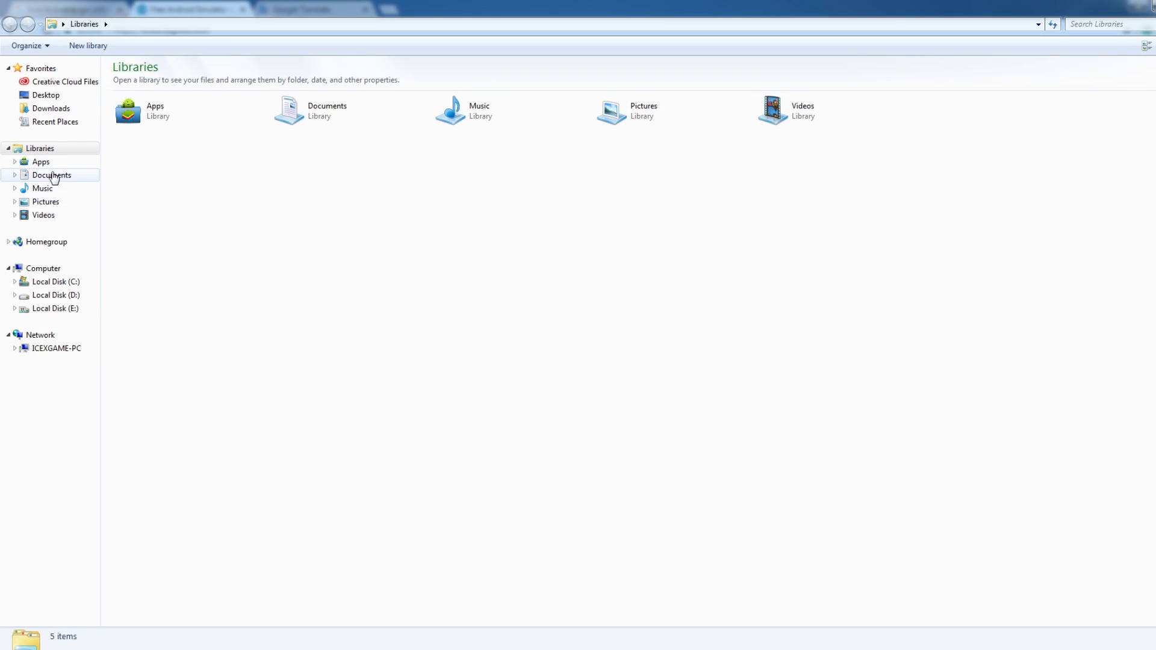
- Go to Downloads > Programs and run the nox_setup_v3.8.3.0_full_intl installer
{"action": "left_click", "coordinate": [51, 109]}
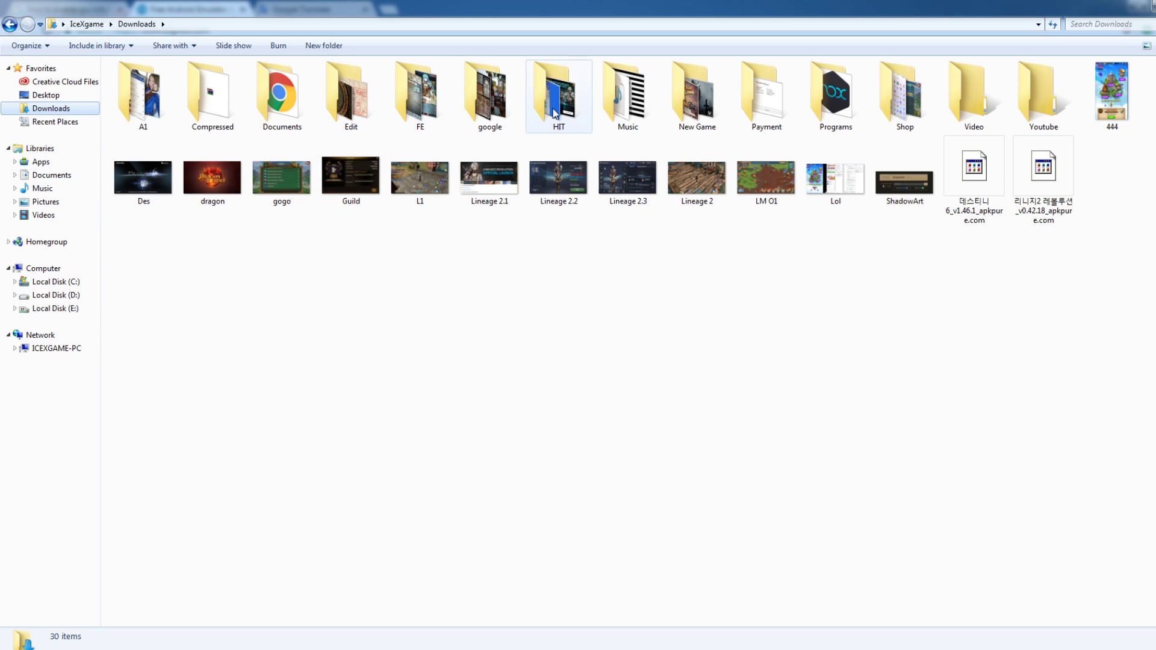
{"action": "double_click", "coordinate": [831, 106]}
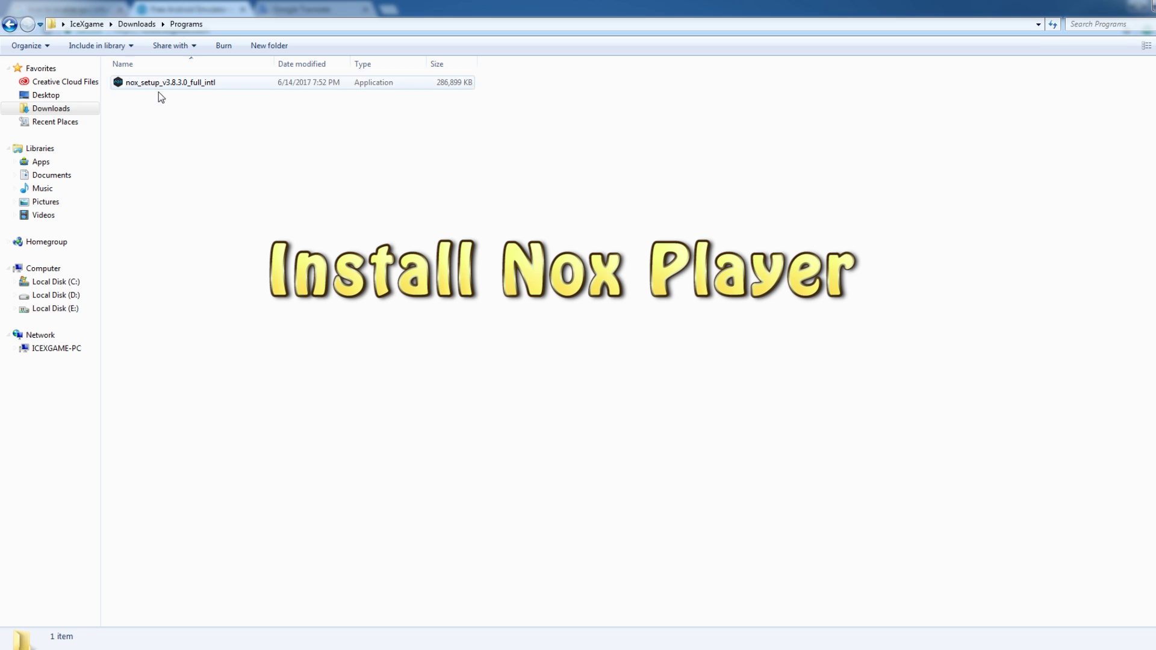
{"action": "left_click", "coordinate": [180, 87]}
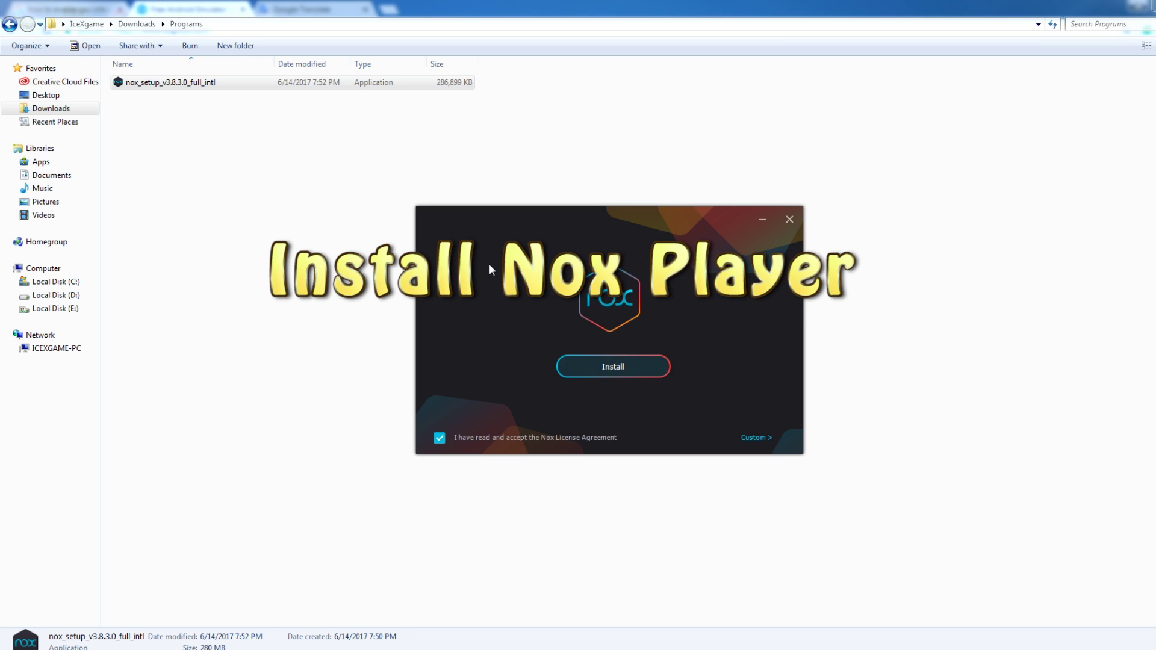
- Install NoxPlayer 3.8.3.0 and start it once installation completes
{"action": "left_click", "coordinate": [625, 368]}
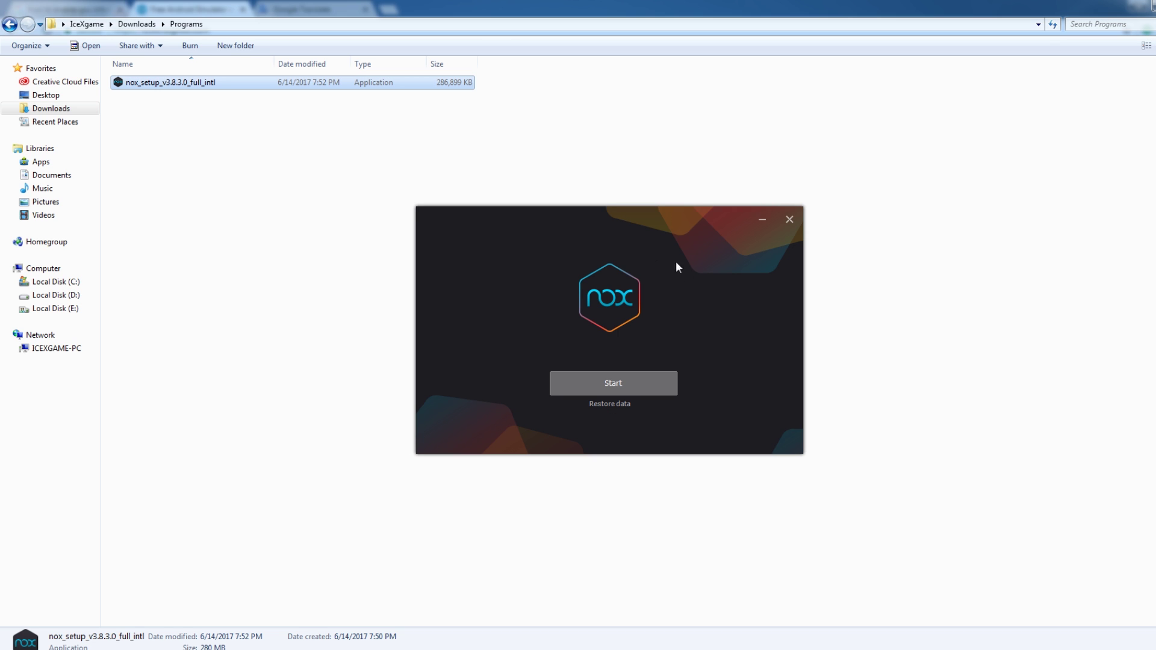
{"action": "left_click", "coordinate": [626, 383]}
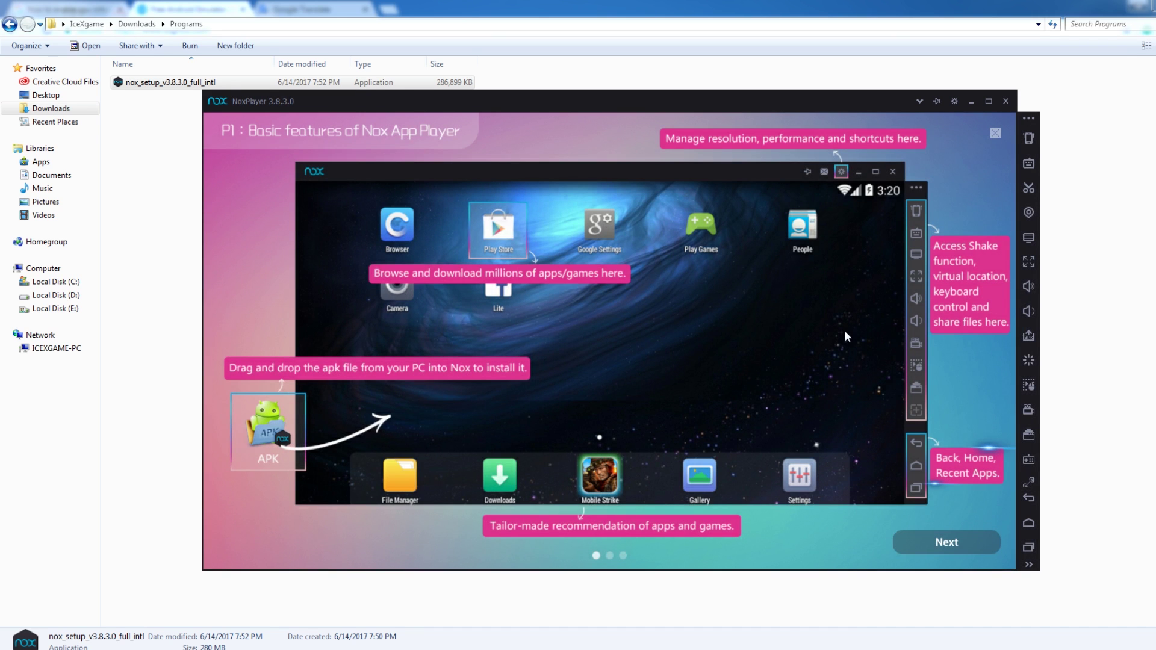
- Step through the NoxPlayer tutorial (Next, Next, Got it!) to reach the Android home screen
{"action": "left_click", "coordinate": [953, 539]}
{"action": "left_click", "coordinate": [952, 539]}
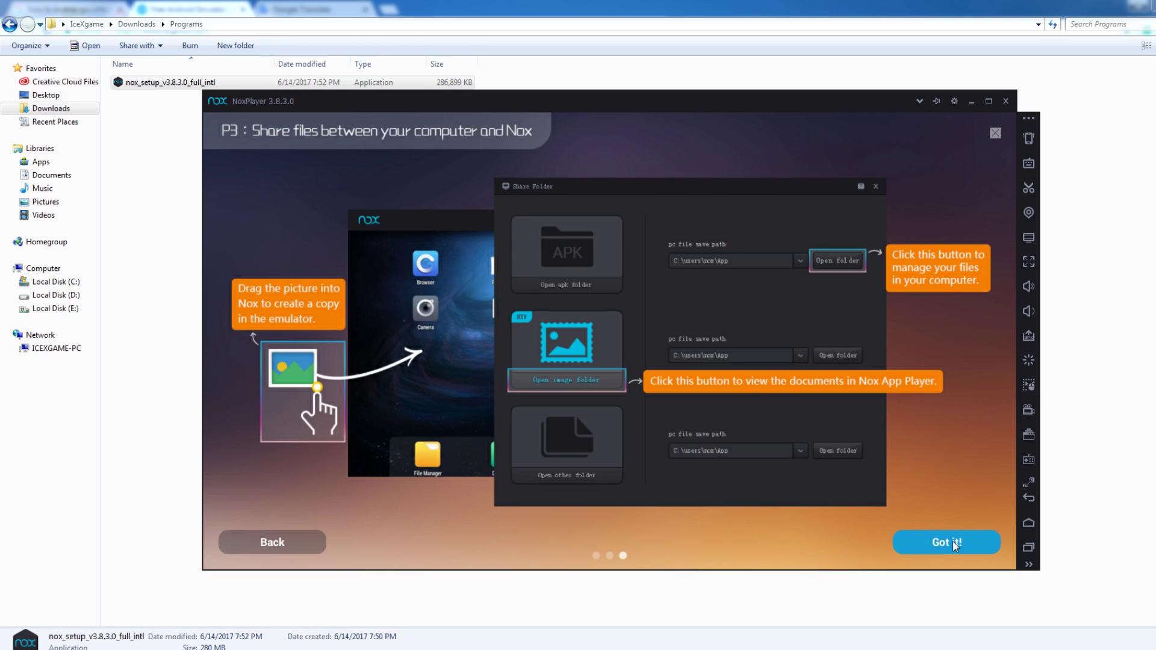
{"action": "left_click", "coordinate": [952, 541]}
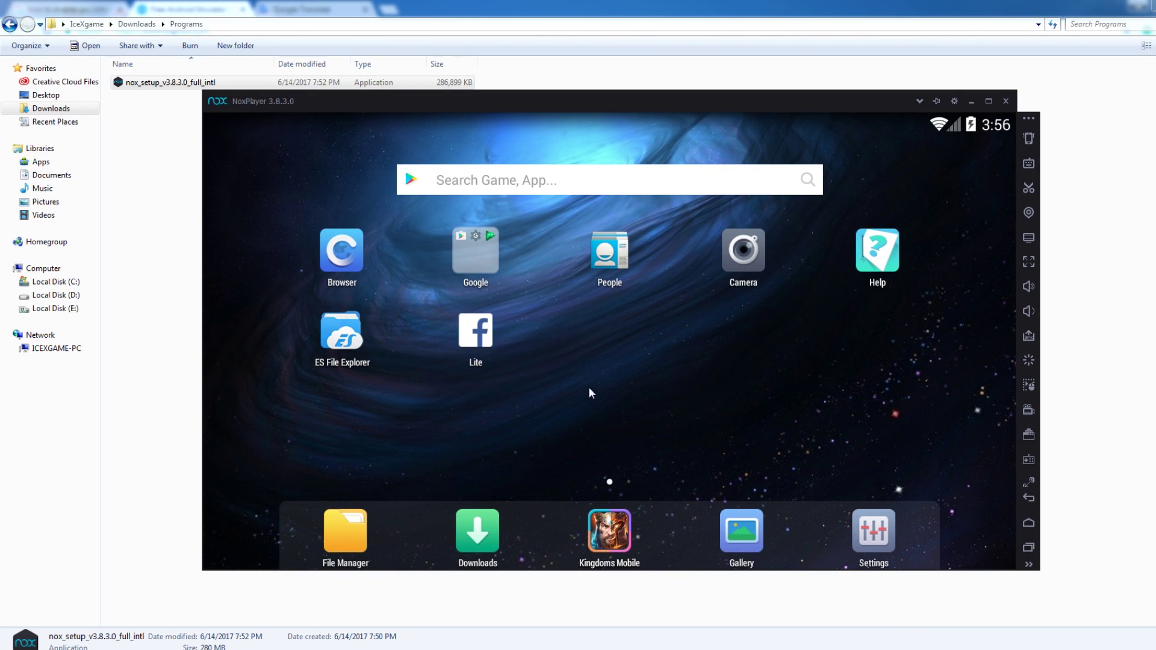
- Minimize Explorer and Chrome, then shrink the NoxPlayer window and move it up-left
{"action": "left_click", "coordinate": [1147, 6]}
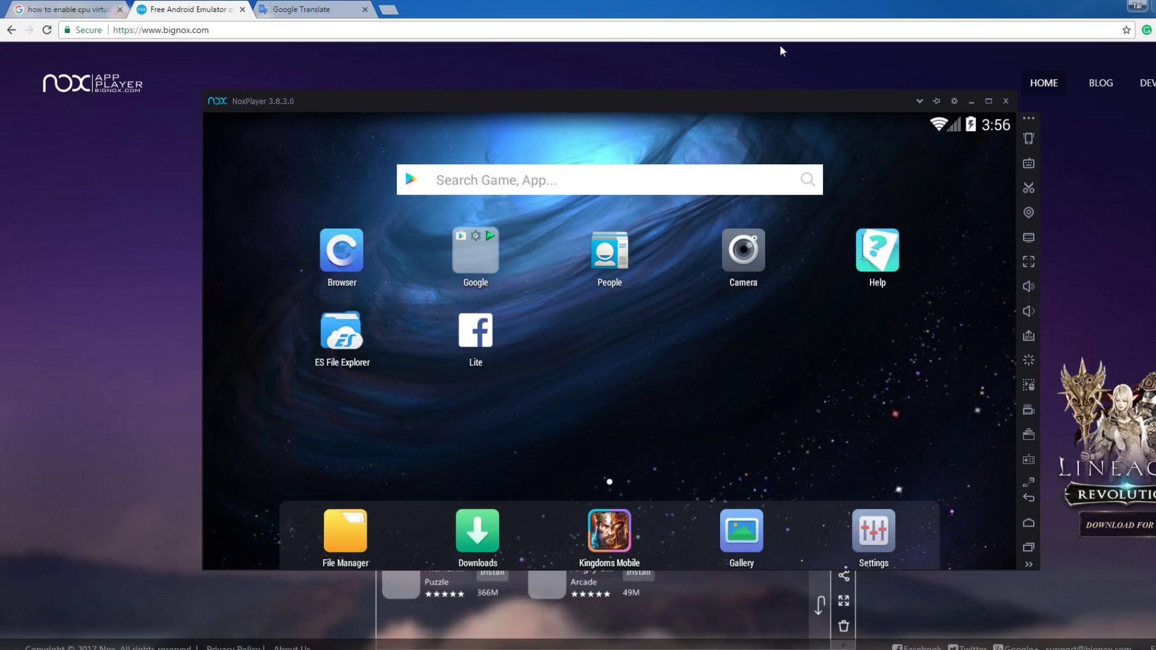
{"action": "left_click", "coordinate": [1150, 6]}
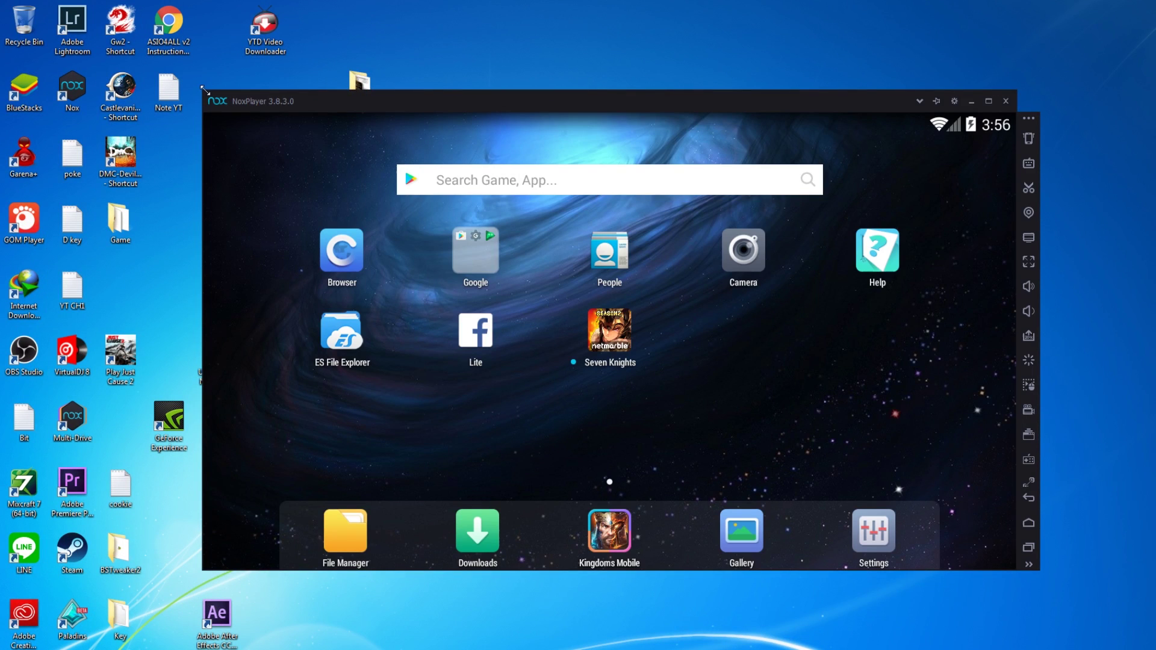
{"action": "left_click_drag", "start_coordinate": [205, 90], "coordinate": [323, 154]}
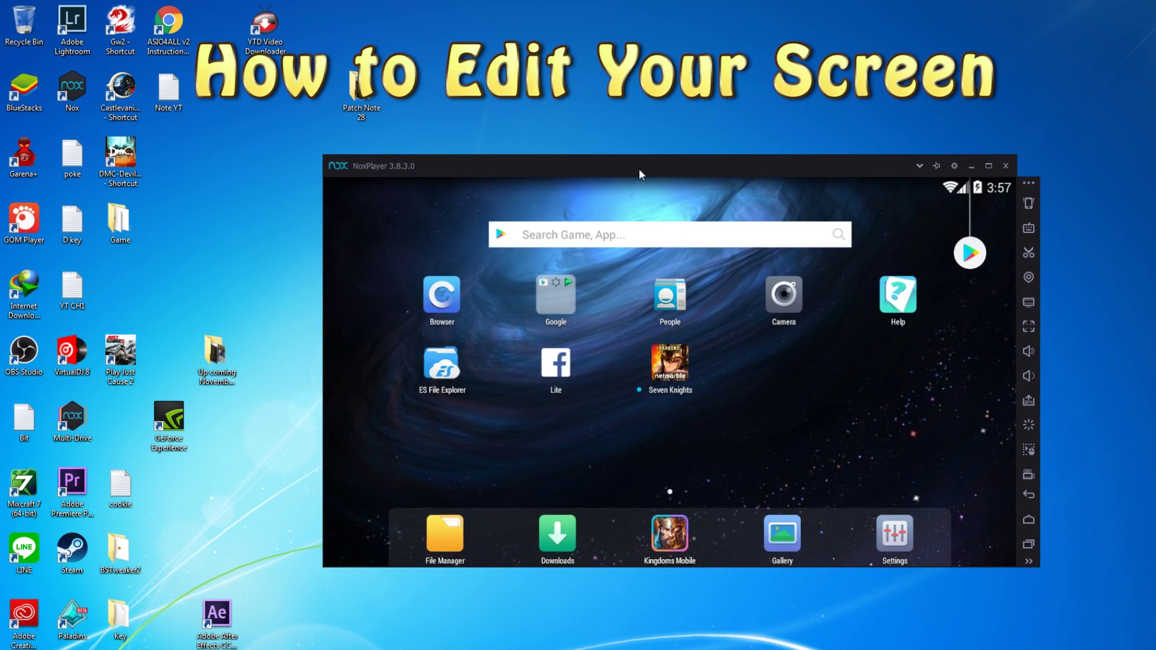
{"action": "left_click_drag", "start_coordinate": [639, 171], "coordinate": [553, 113]}
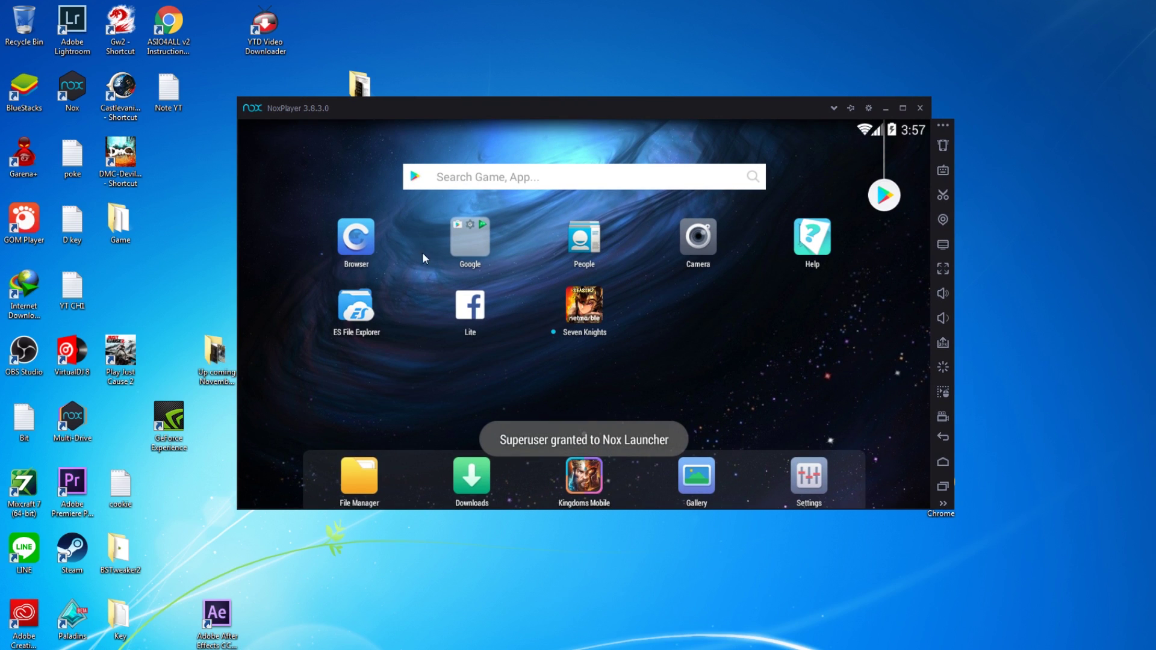
- Leave the recommended app store and launch Play Store from the Google apps folder
{"action": "left_click", "coordinate": [884, 197]}
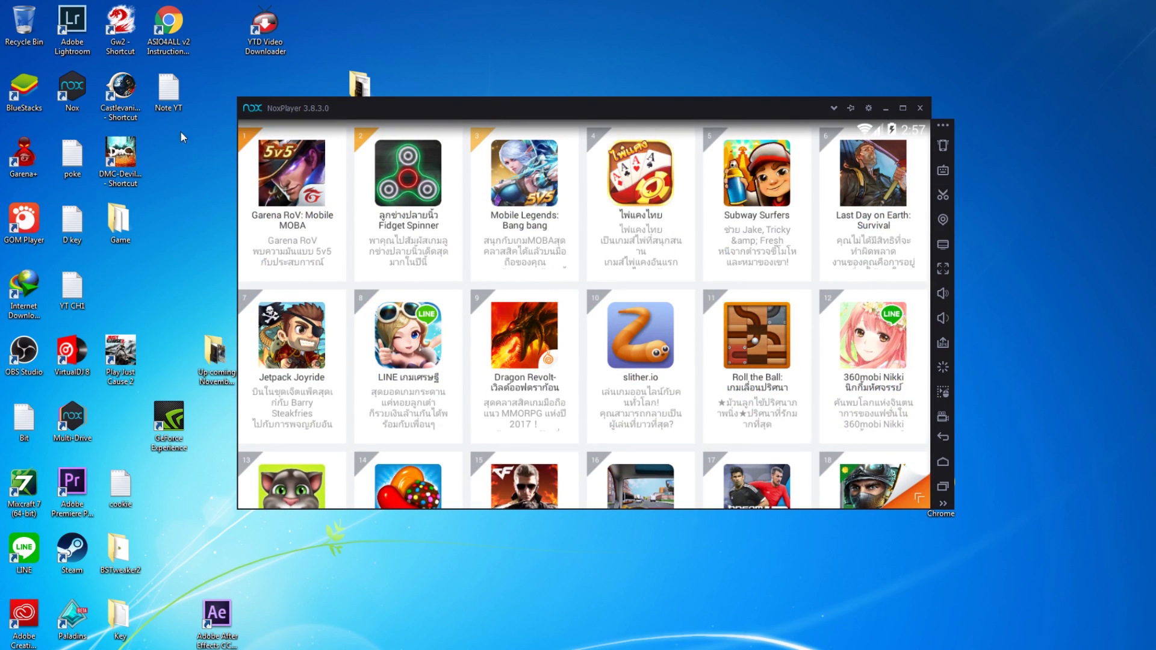
{"action": "left_click", "coordinate": [940, 438]}
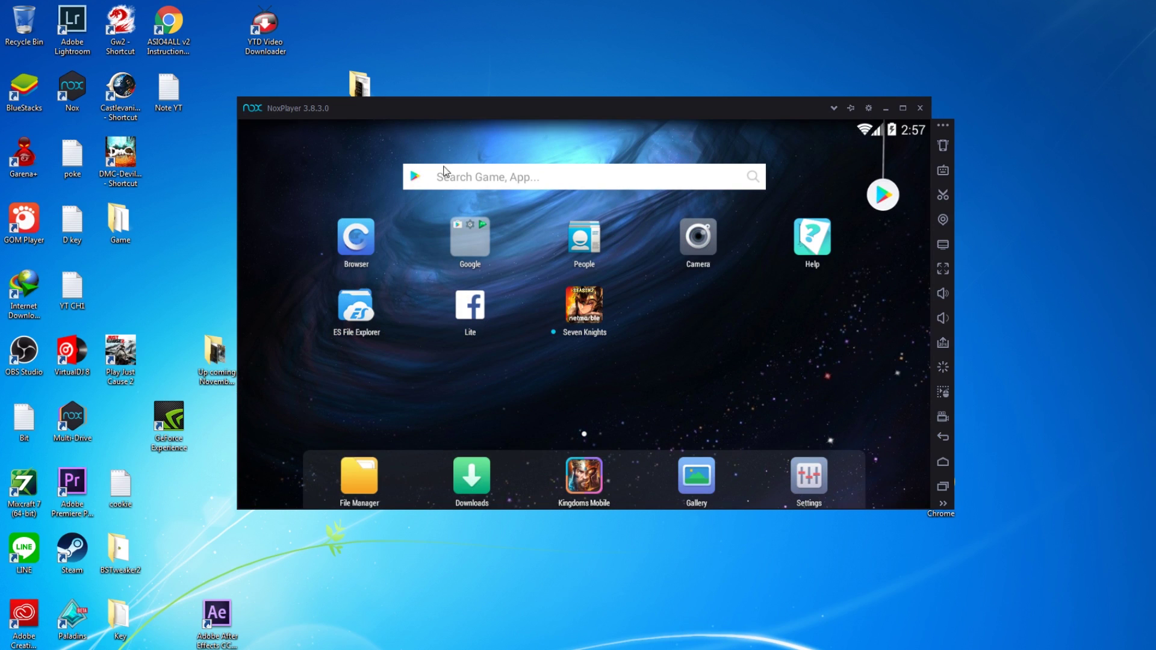
{"action": "left_click", "coordinate": [479, 250]}
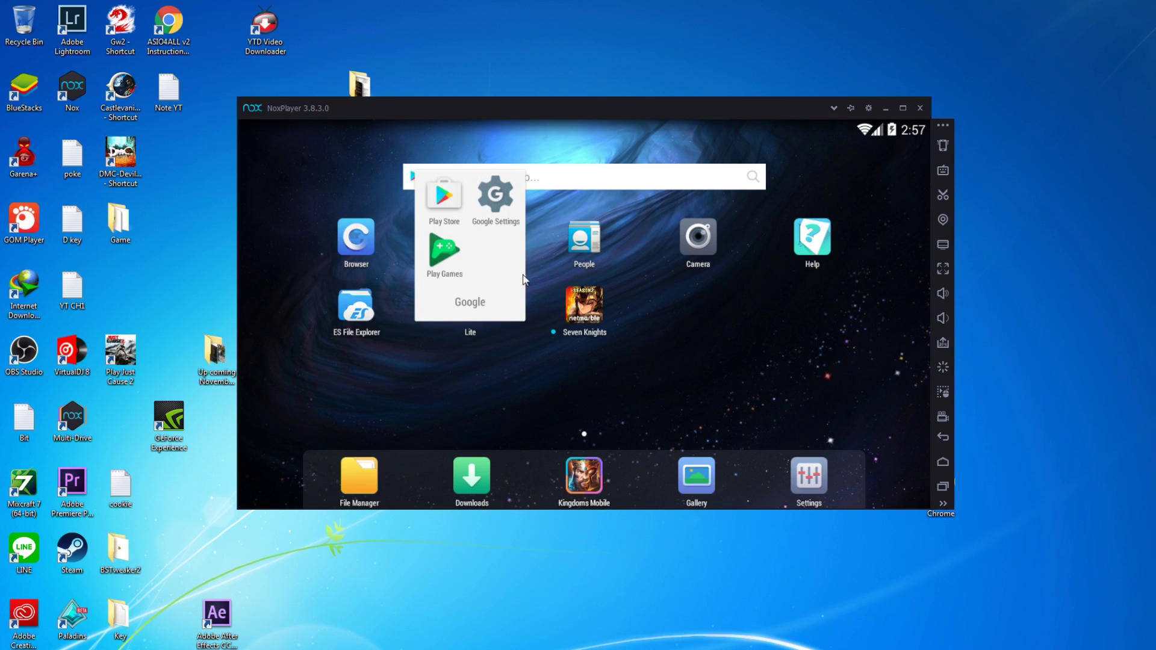
{"action": "left_click", "coordinate": [445, 198]}
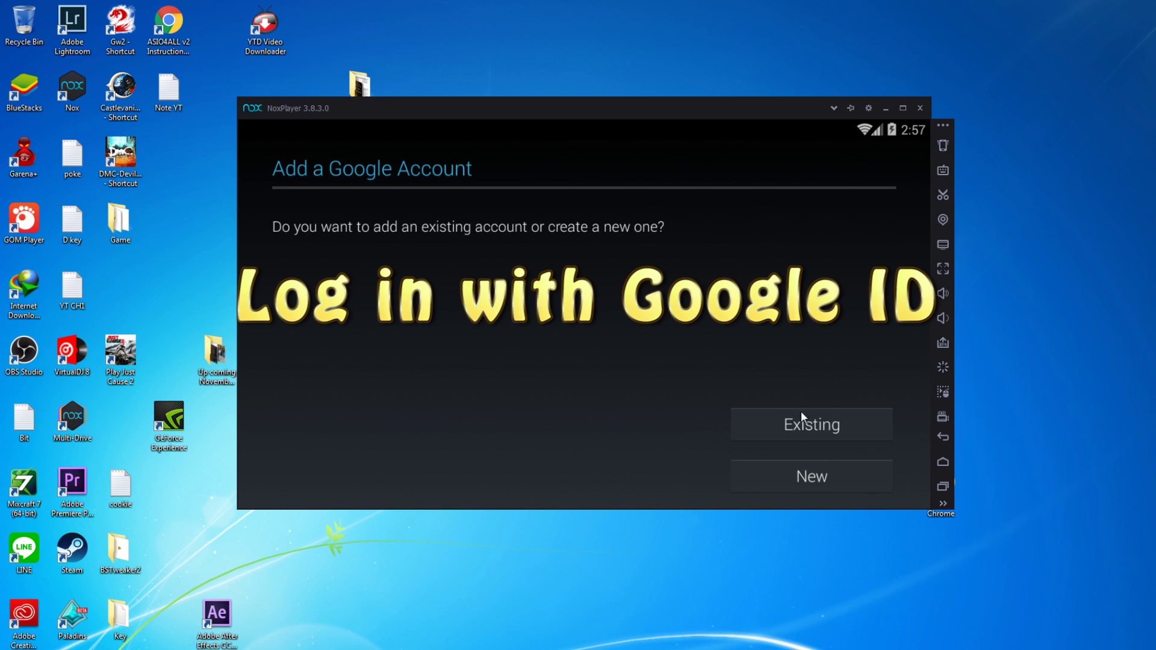
- Choose Existing in the Add a Google Account wizard, after briefly trying New
{"action": "left_click", "coordinate": [819, 429]}
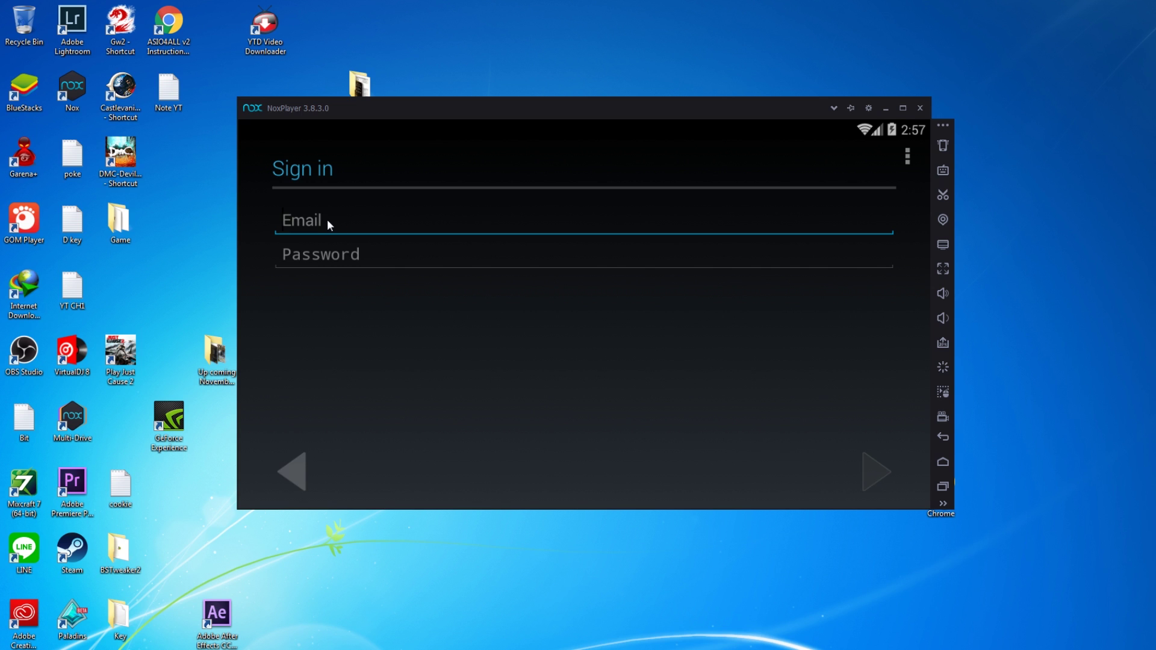
{"action": "left_click", "coordinate": [298, 474]}
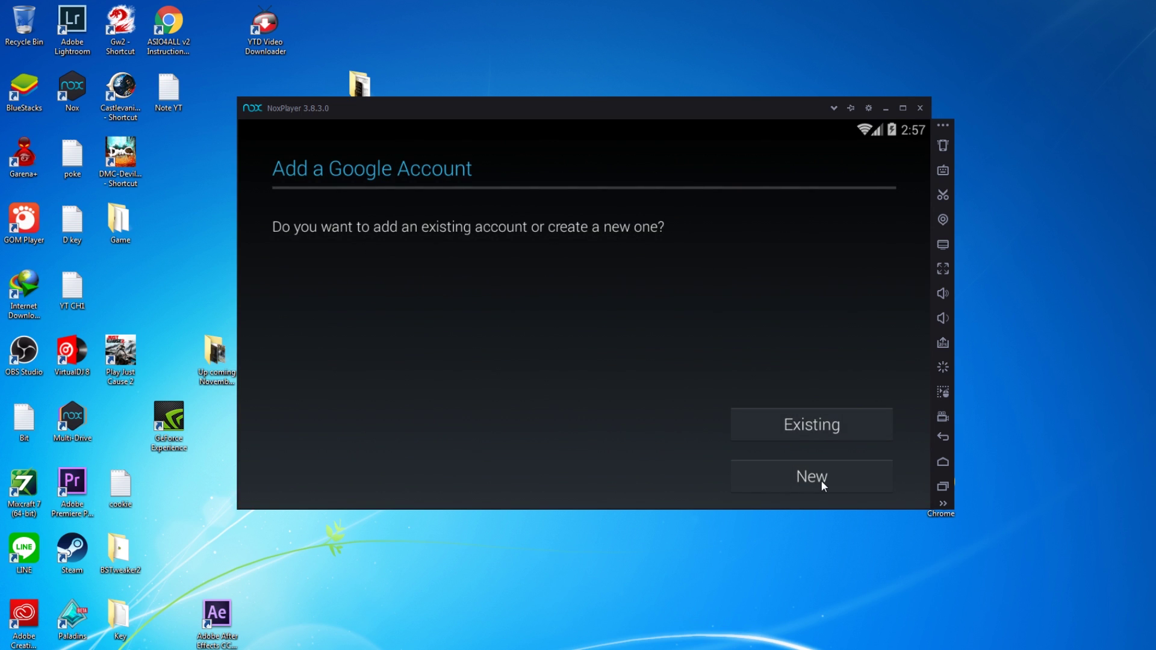
{"action": "left_click", "coordinate": [822, 481]}
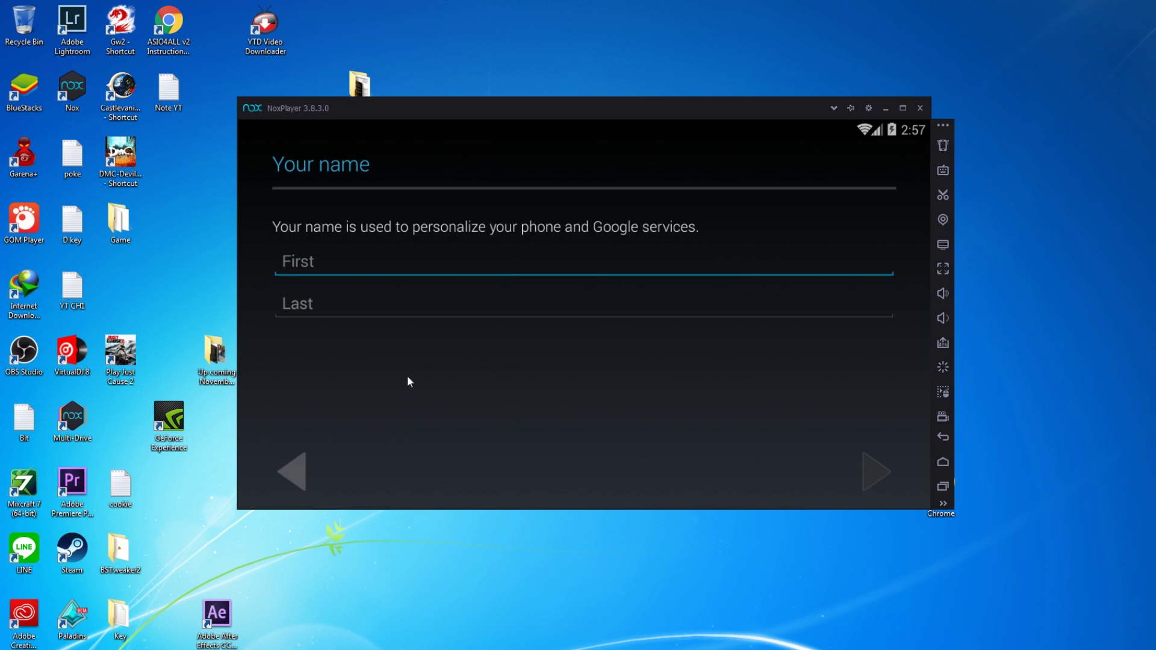
{"action": "left_click", "coordinate": [298, 474]}
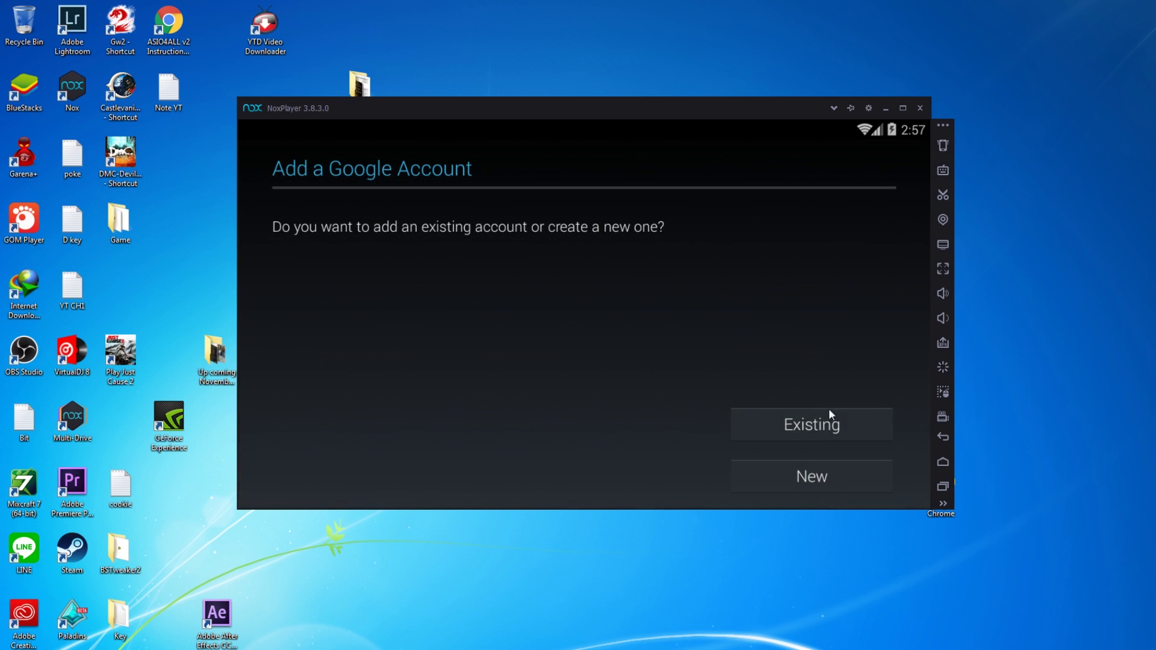
{"action": "left_click", "coordinate": [819, 427]}
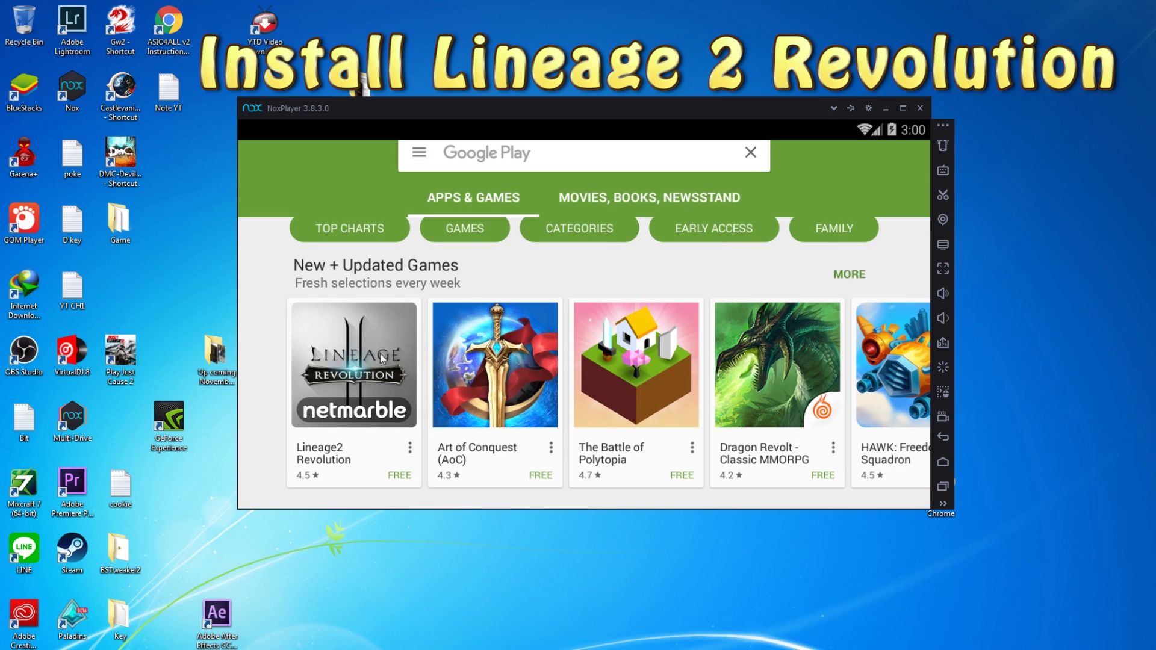
- Install Lineage2 Revolution from its Play listing, accept permissions, and return to the home screen
{"action": "left_click", "coordinate": [381, 353]}
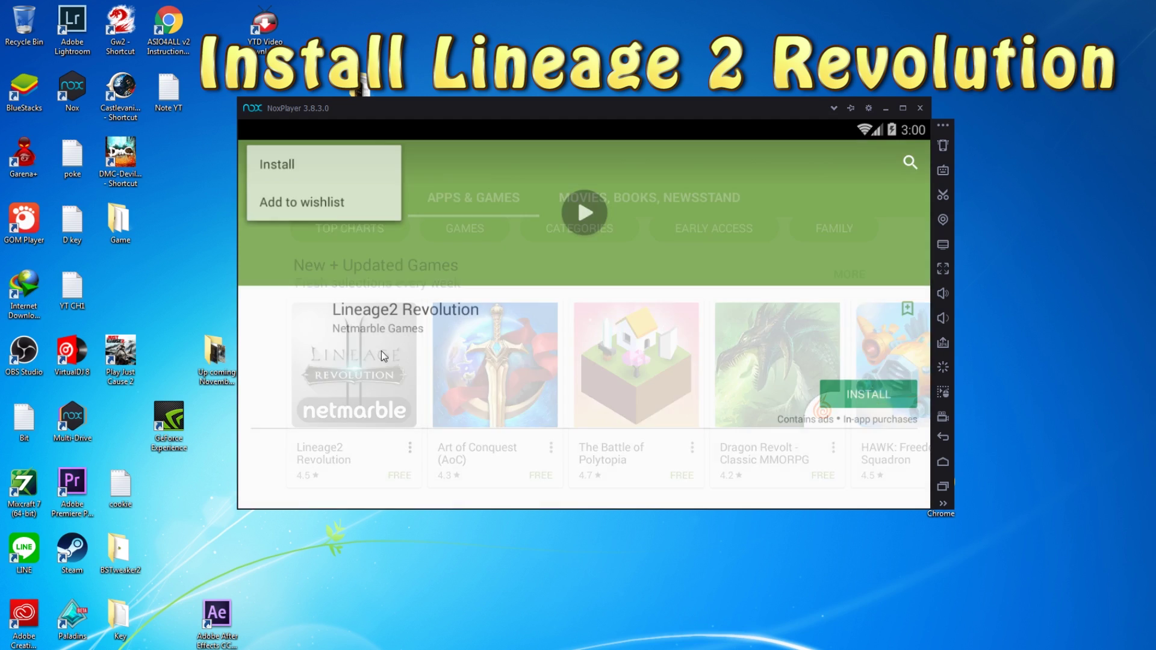
{"action": "left_click", "coordinate": [646, 376]}
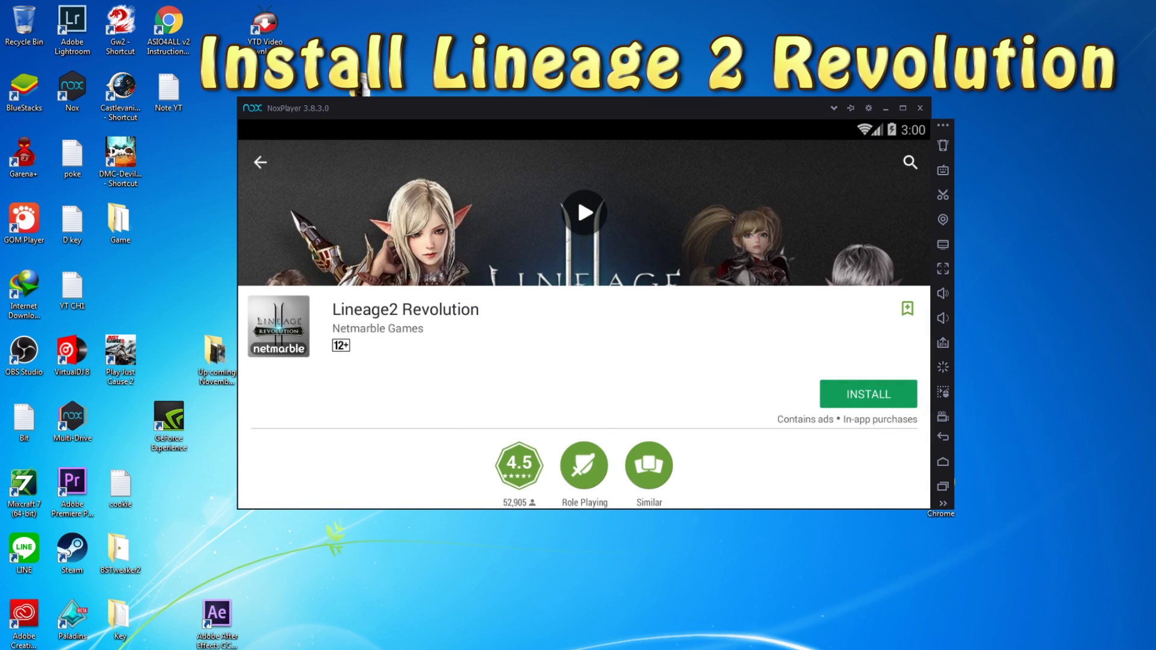
{"action": "left_click", "coordinate": [869, 393]}
{"action": "left_click", "coordinate": [701, 464]}
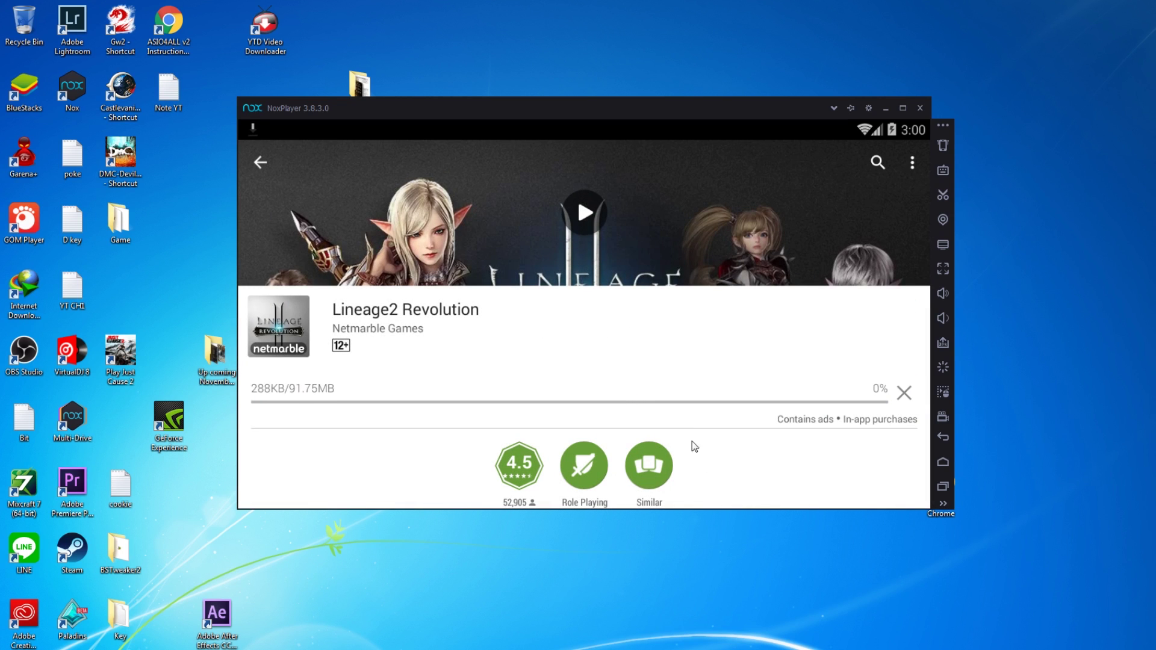
{"action": "left_click_drag", "start_coordinate": [692, 444], "coordinate": [690, 326]}
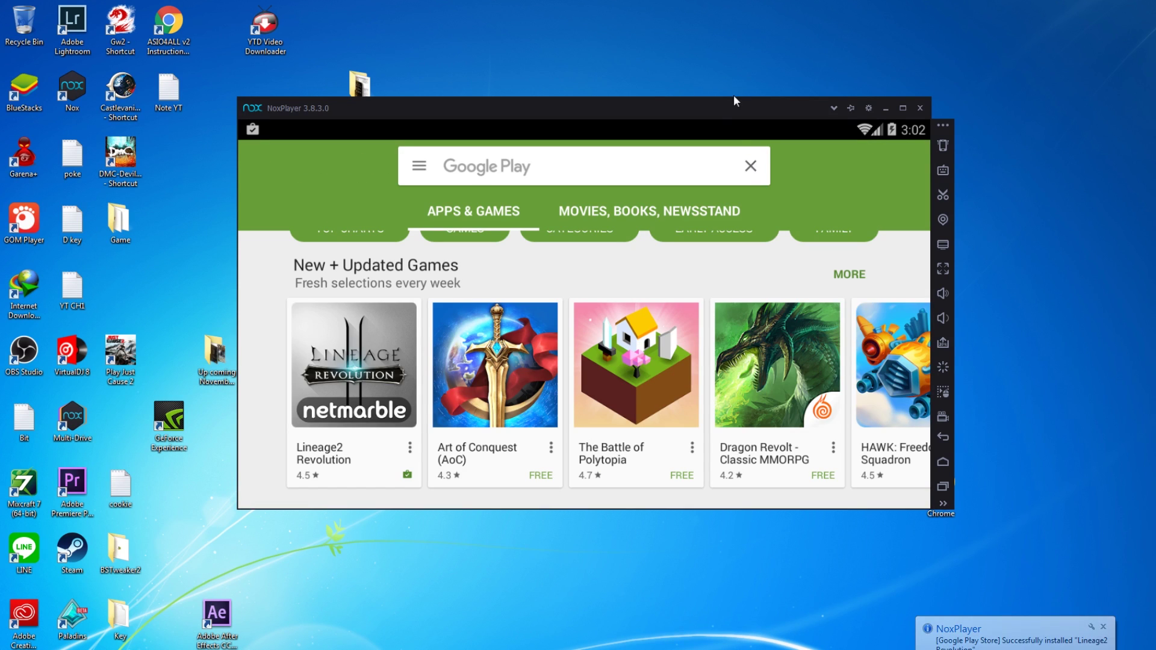
{"action": "left_click_drag", "start_coordinate": [724, 115], "coordinate": [784, 117]}
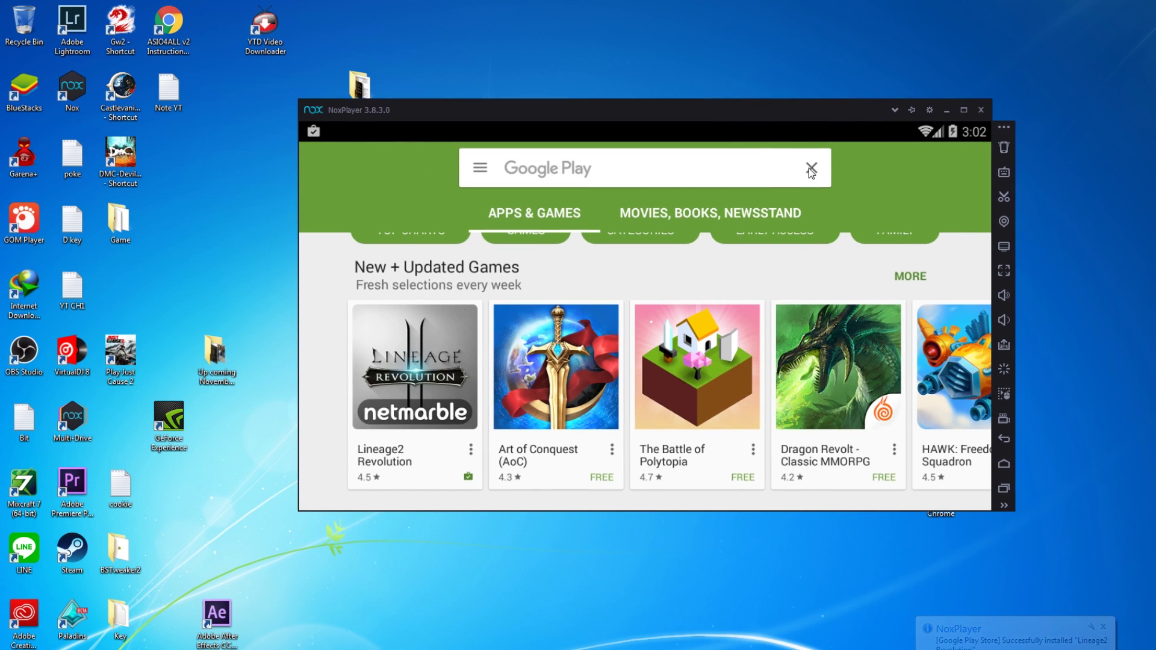
{"action": "left_click", "coordinate": [1009, 445]}
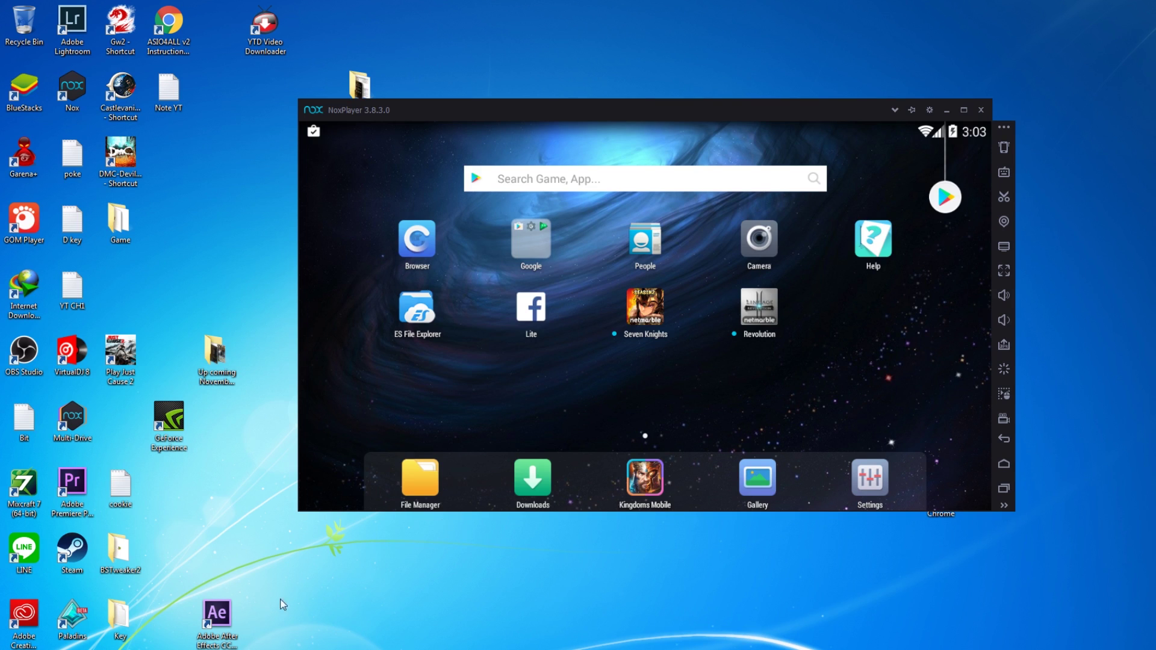
- In Chrome, search Google for 'apkpure lineage 2 revolution'
{"action": "left_click", "coordinate": [193, 605]}
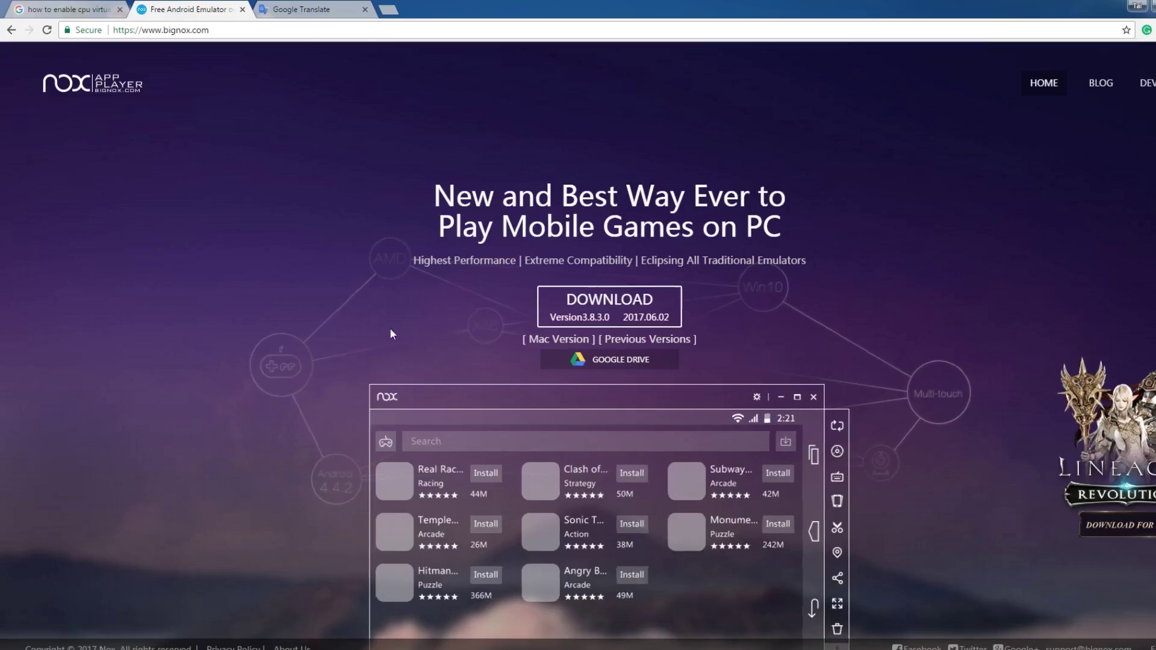
{"action": "left_click", "coordinate": [307, 30]}
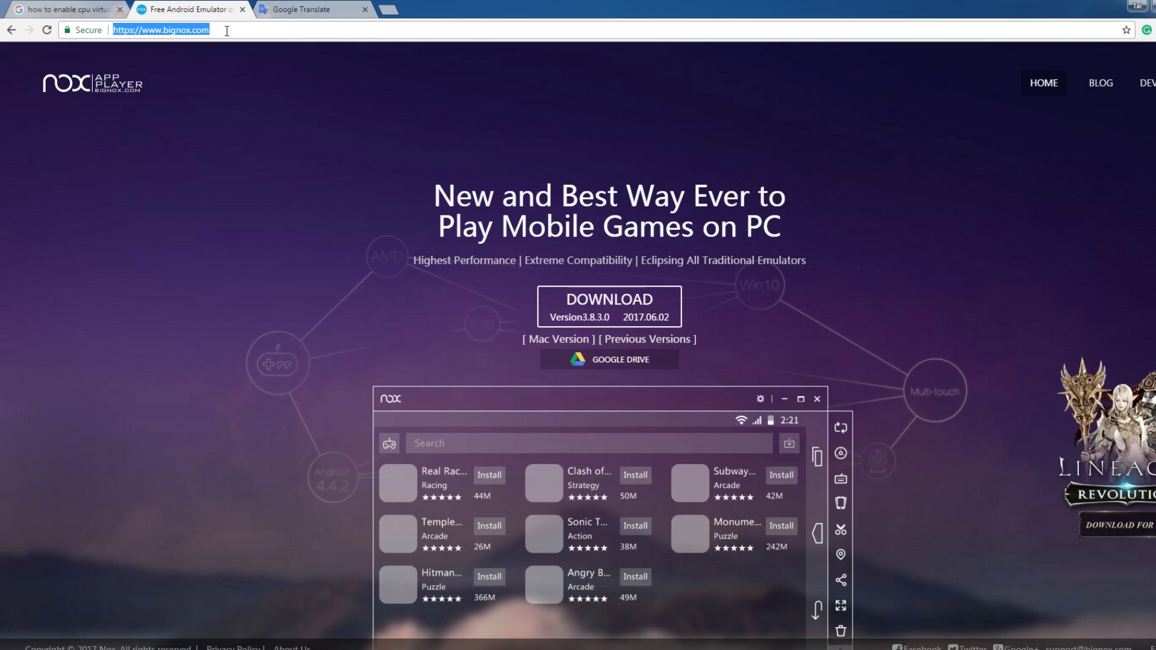
{"action": "type", "text": "google"}
{"action": "key", "text": "Return"}
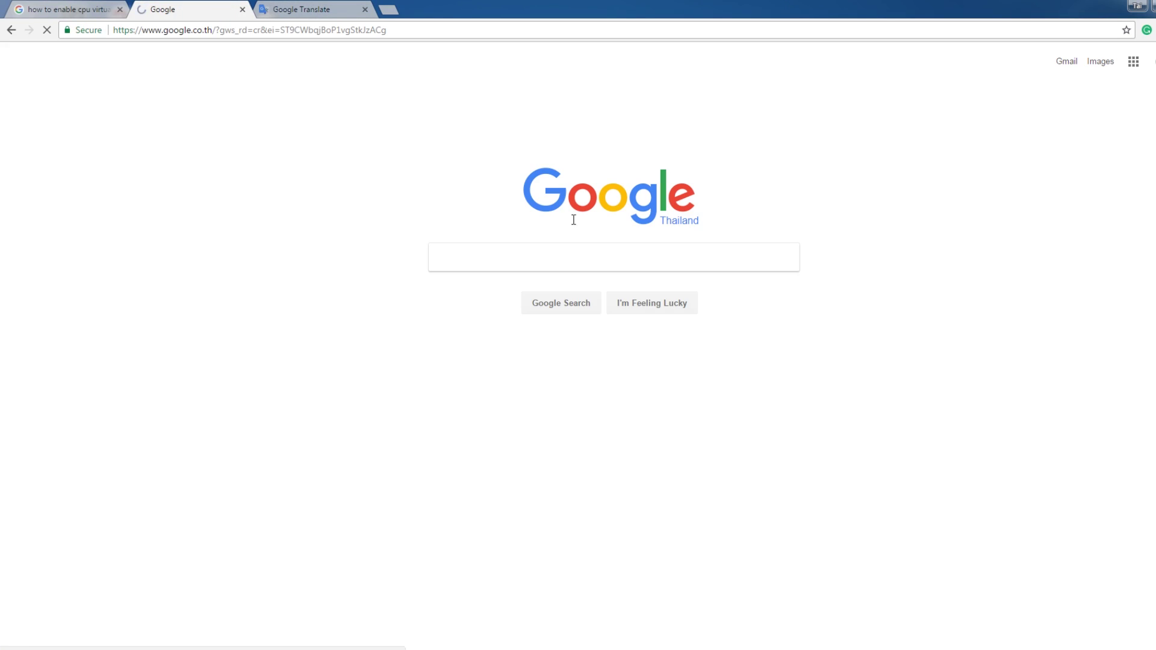
{"action": "left_click", "coordinate": [530, 262]}
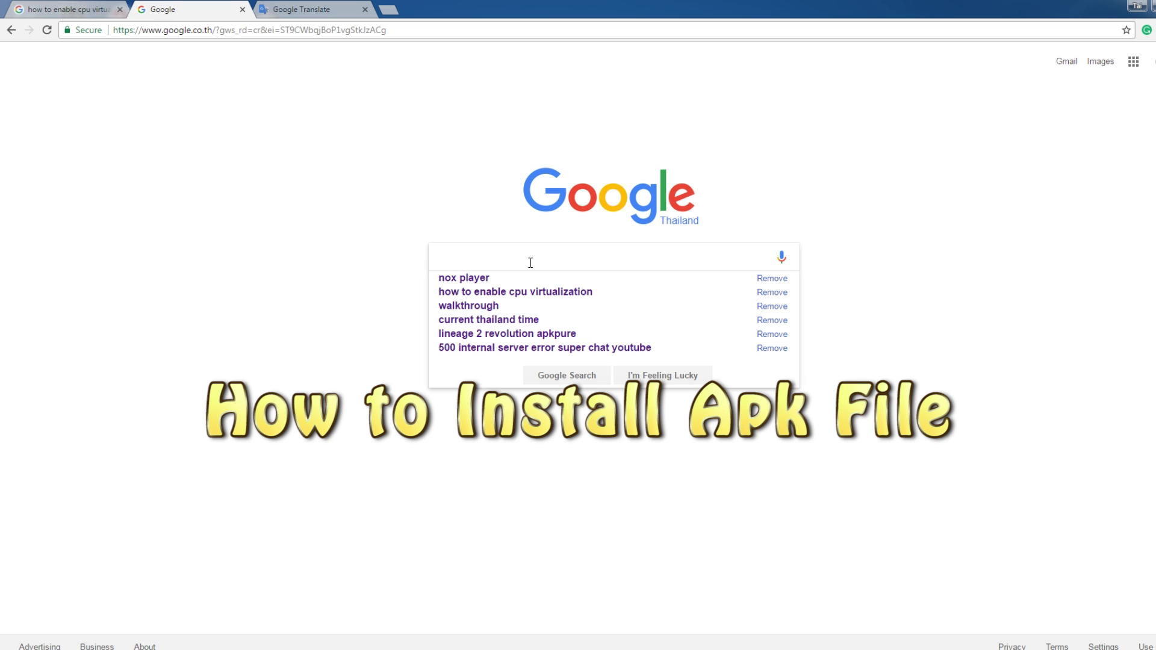
{"action": "type", "text": "ap"}
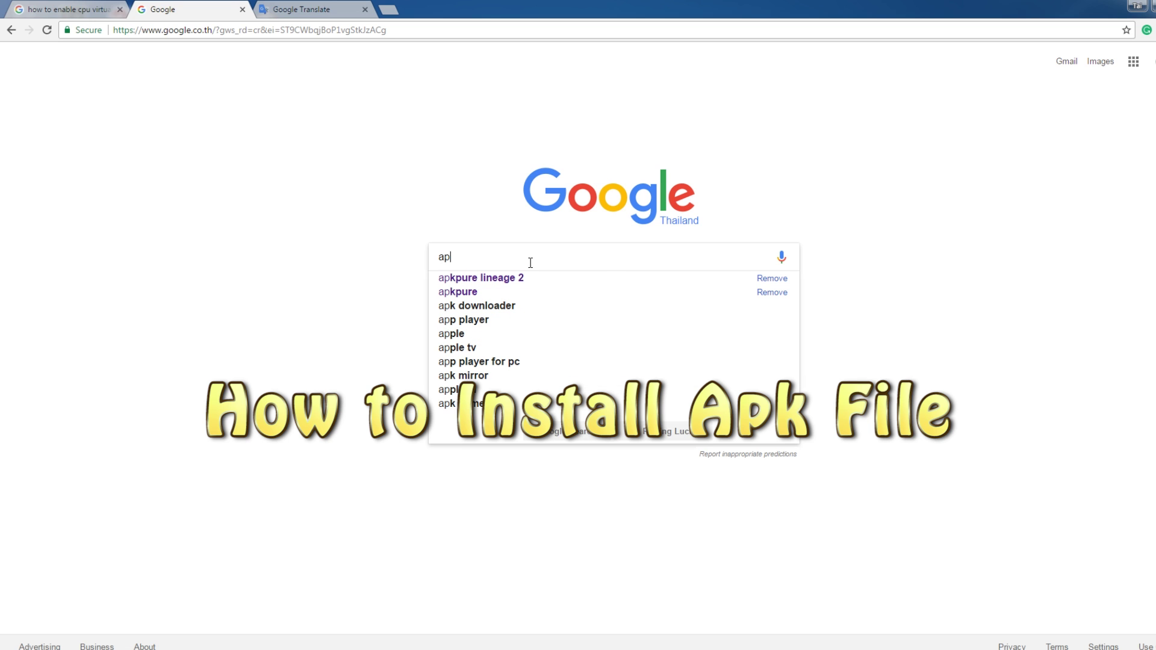
{"action": "key", "text": "Down"}
{"action": "type", "text": "revolution"}
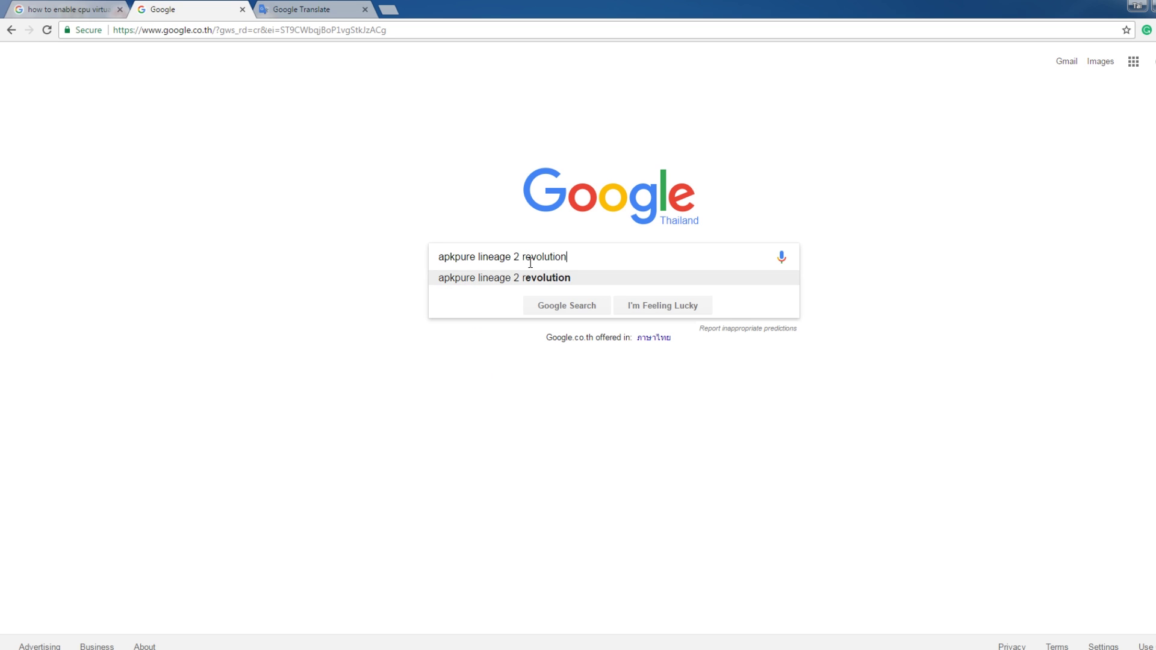
{"action": "key", "text": "Return"}
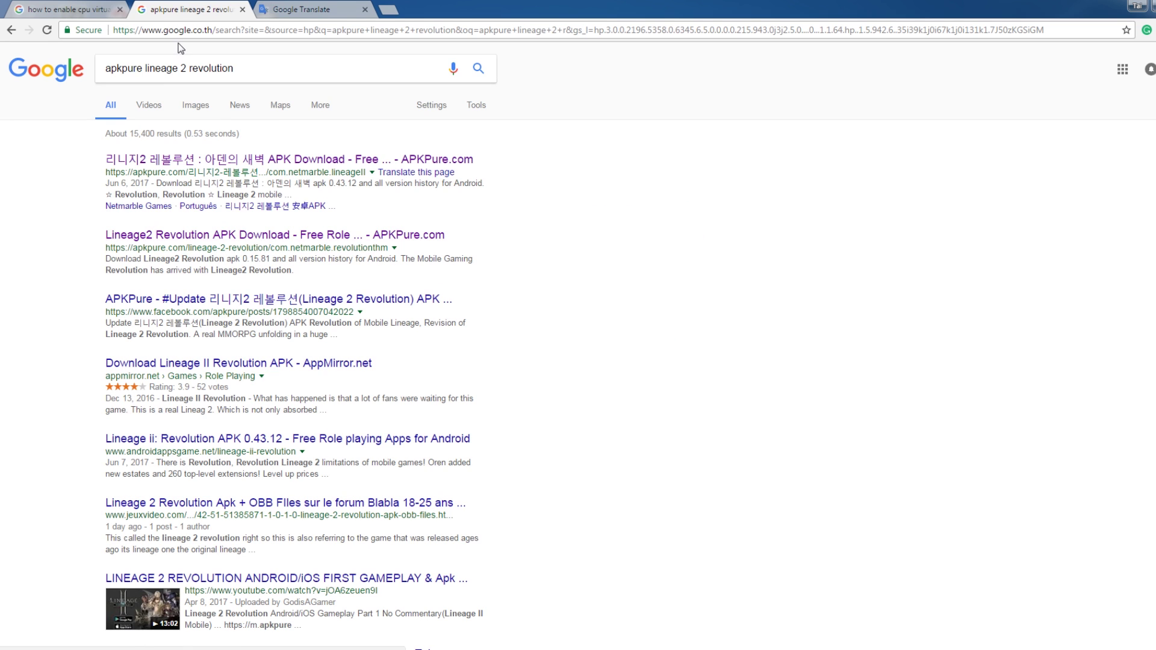
- Open the APKPure Lineage2 Revolution APK page, look it over, then close that tab
{"action": "left_click", "coordinate": [203, 242]}
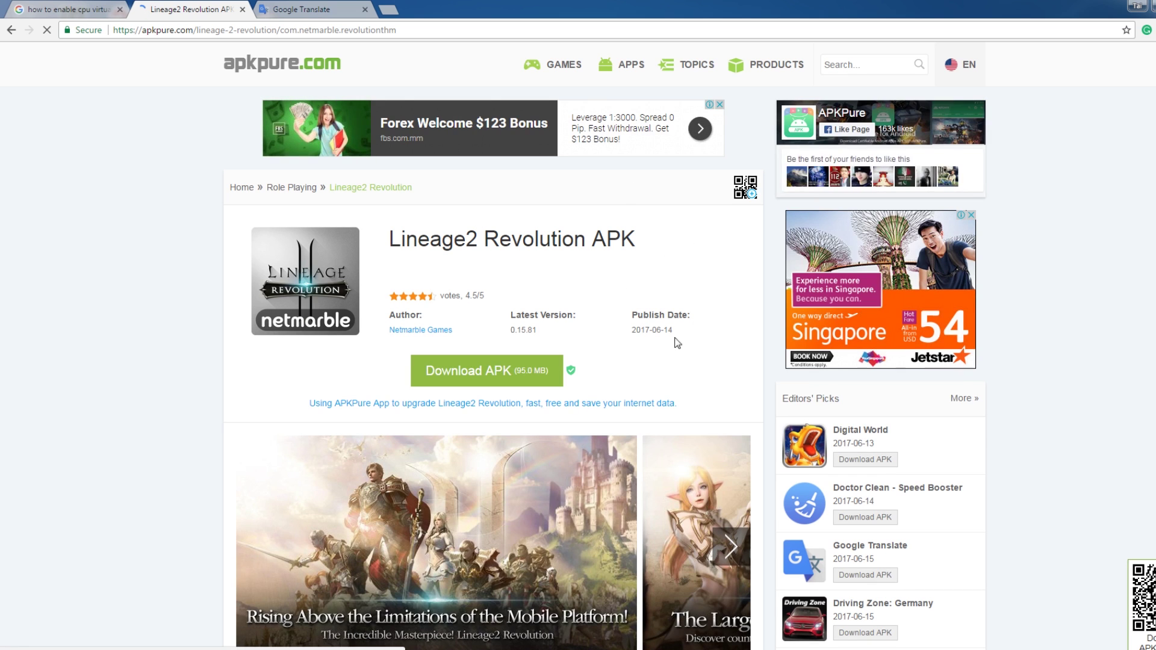
{"action": "scroll", "coordinate": [555, 321], "scroll_direction": "down", "scroll_amount": 2}
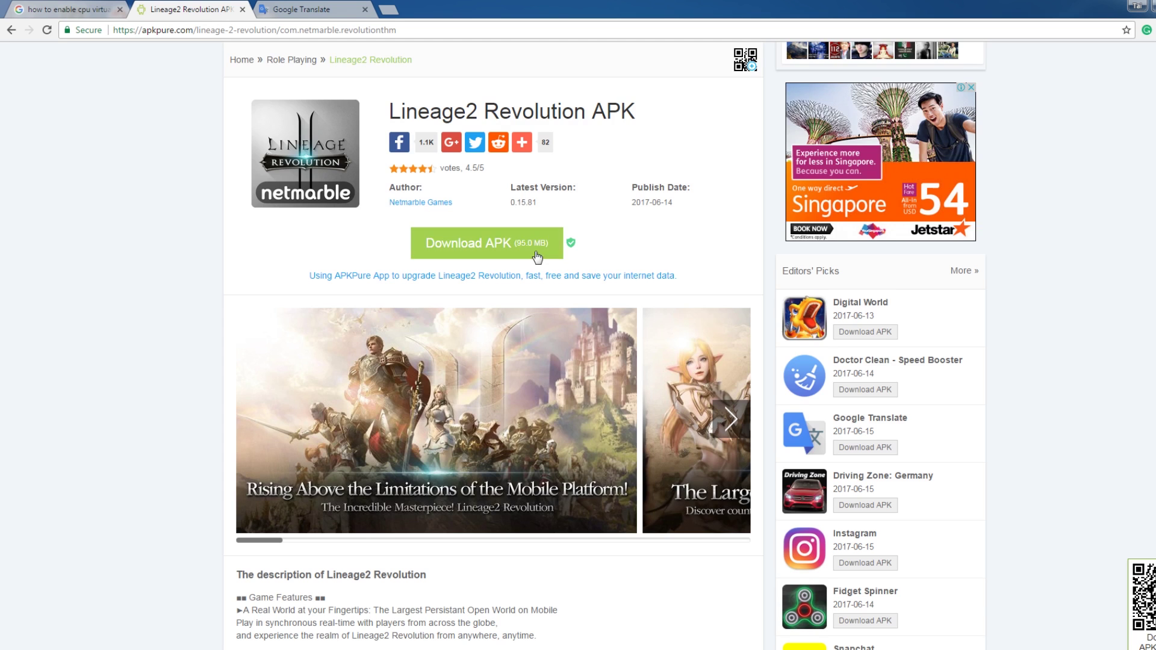
{"action": "scroll", "coordinate": [530, 364], "scroll_direction": "down", "scroll_amount": 3}
{"action": "scroll", "coordinate": [485, 322], "scroll_direction": "up", "scroll_amount": 3}
{"action": "left_click", "coordinate": [242, 10]}
- Bring NoxPlayer forward and browse the Add APK file picker to the Downloads folder
{"action": "key", "text": "alt+Tab"}
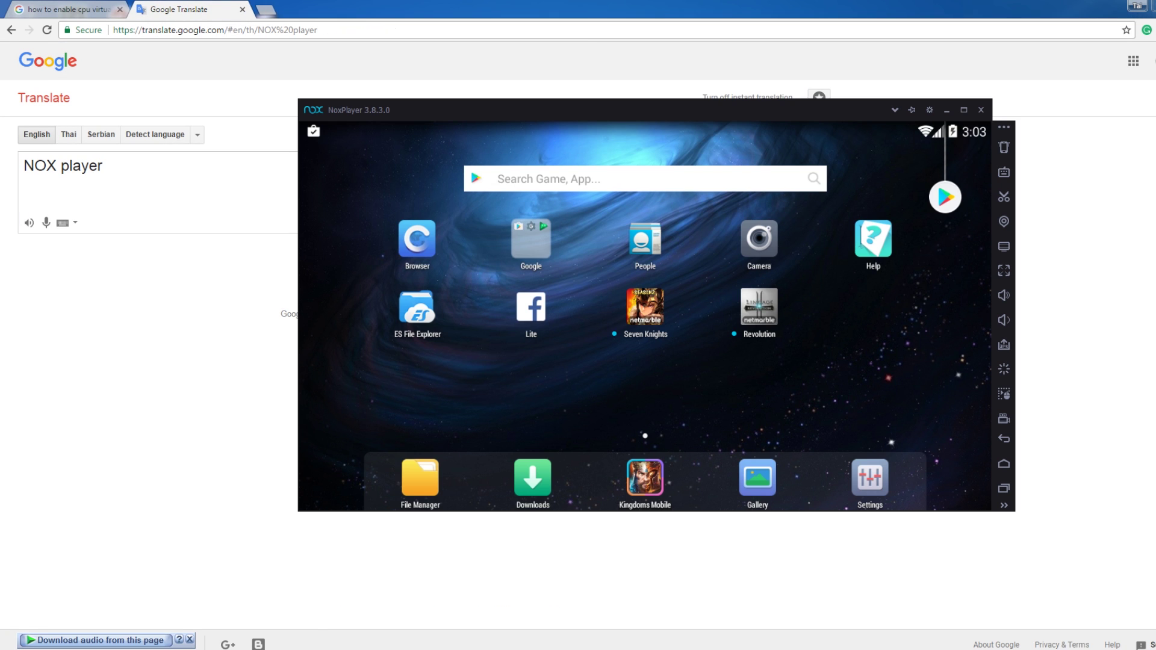
{"action": "left_click", "coordinate": [1005, 346]}
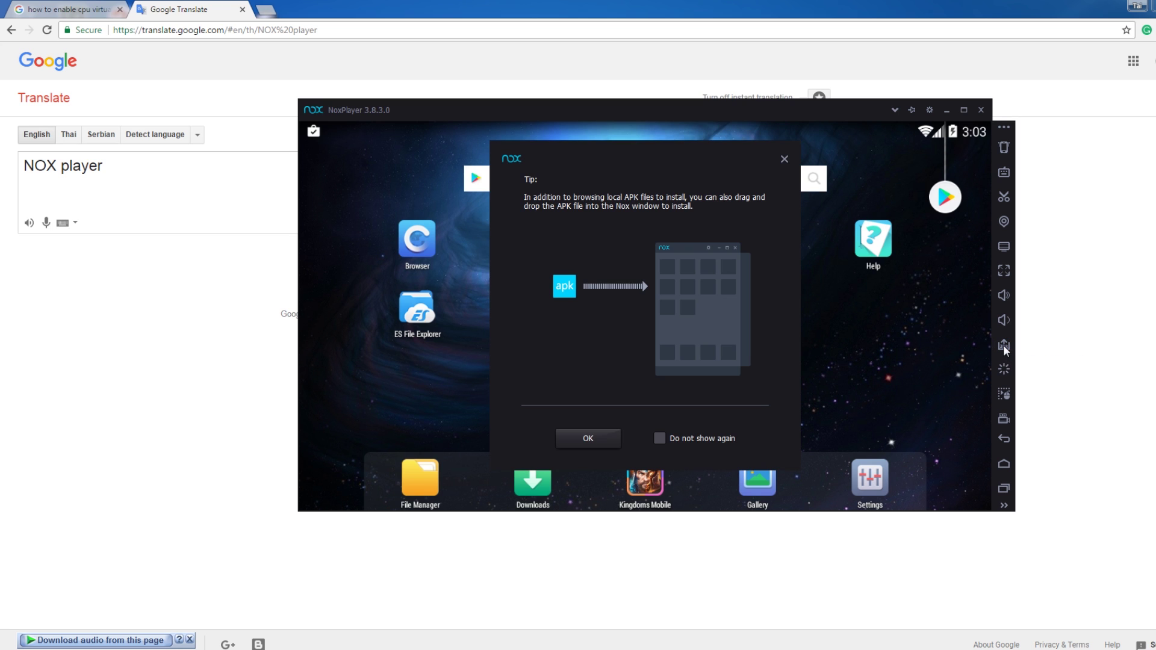
{"action": "left_click", "coordinate": [589, 438]}
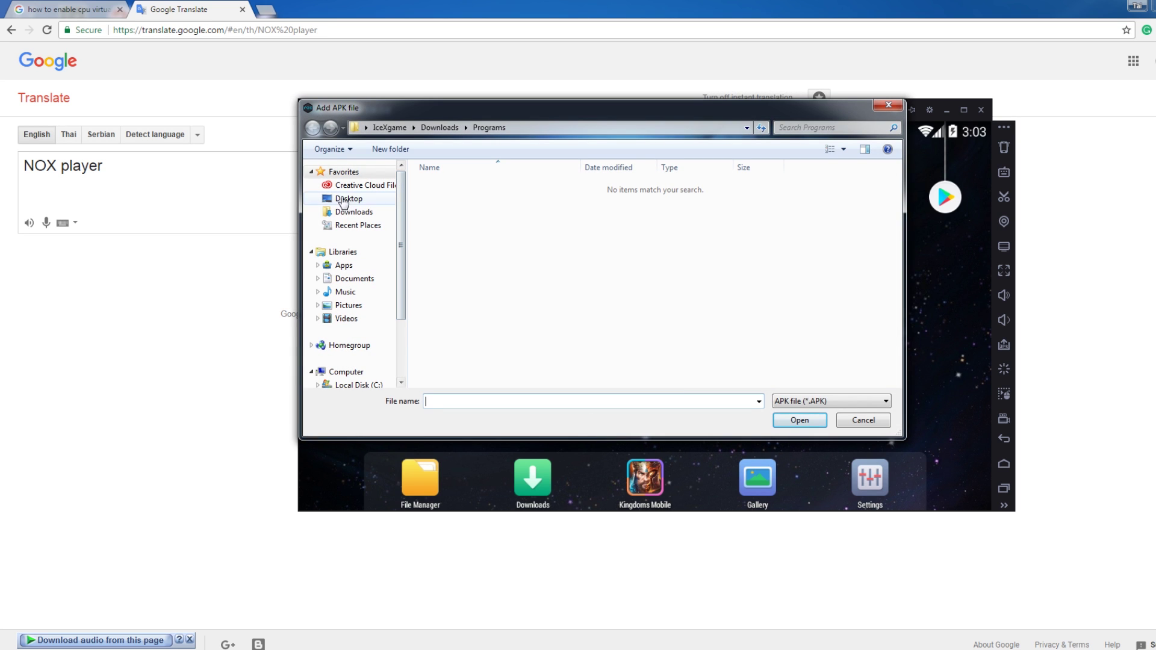
{"action": "left_click", "coordinate": [373, 212]}
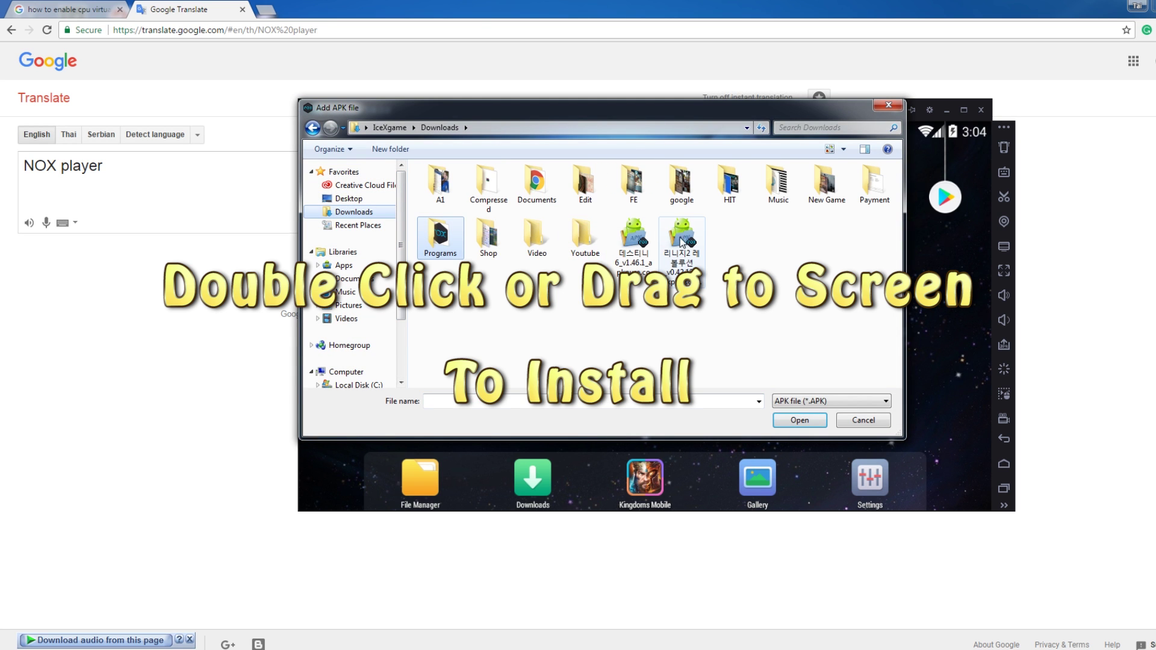
- Close the APK file picker without installing and launch Lineage2 Revolution
{"action": "left_click_drag", "start_coordinate": [639, 116], "coordinate": [341, 186]}
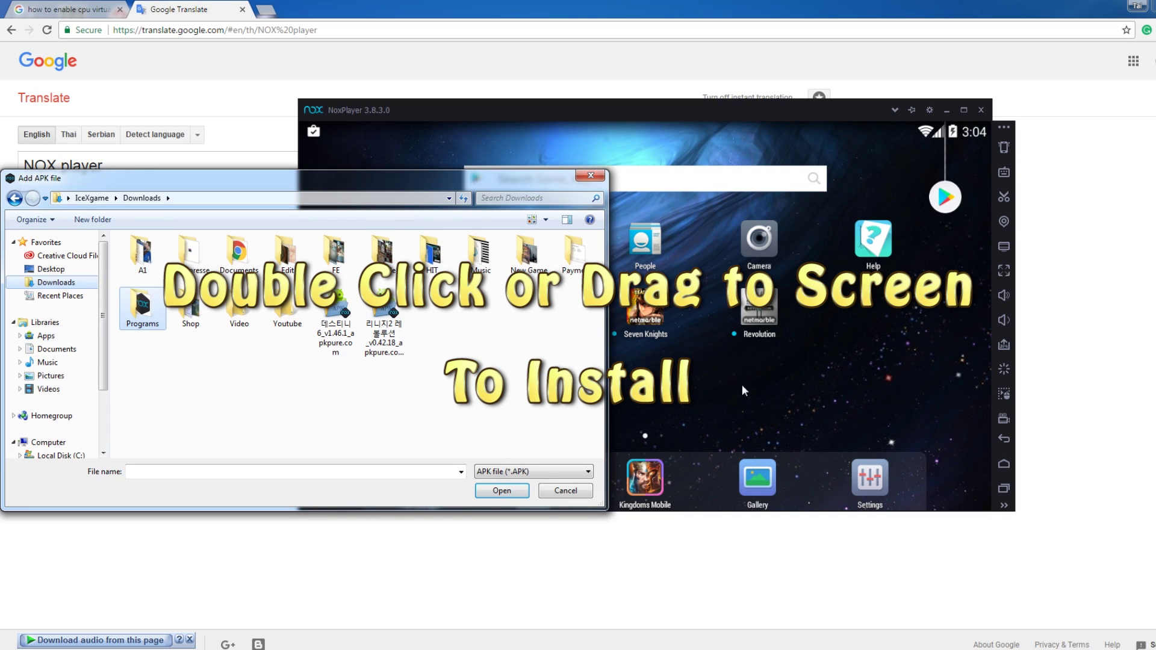
{"action": "left_click", "coordinate": [596, 177]}
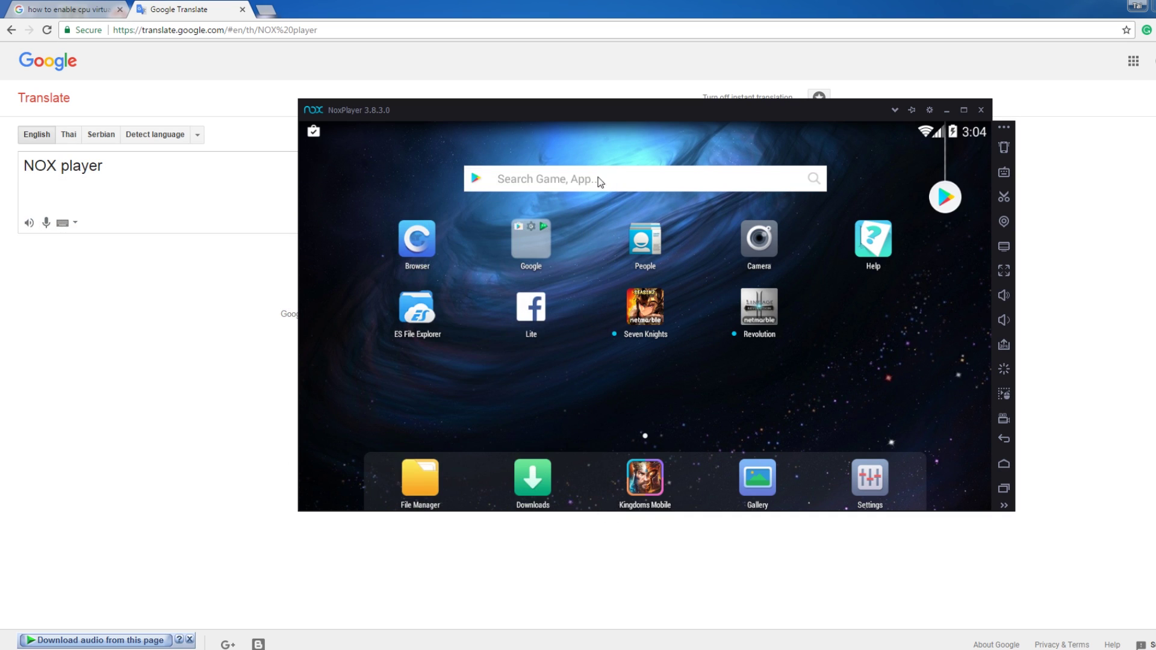
{"action": "left_click", "coordinate": [760, 311]}
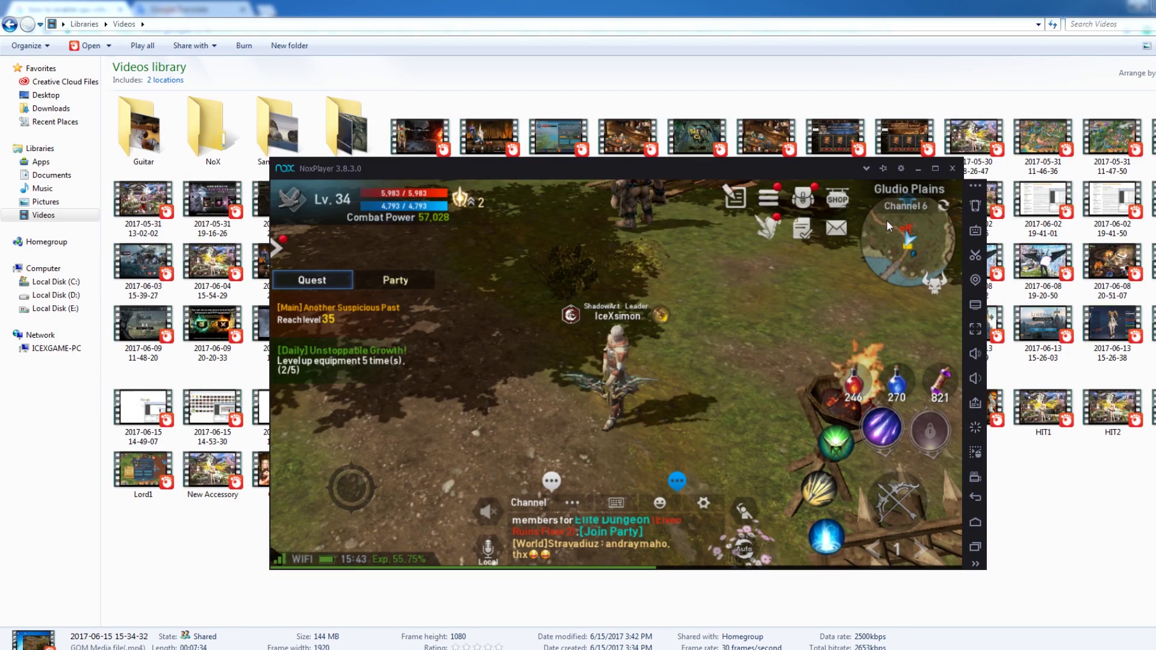
- Open the game's settings from its main menu, review them, then close settings and menu
{"action": "left_click", "coordinate": [779, 200]}
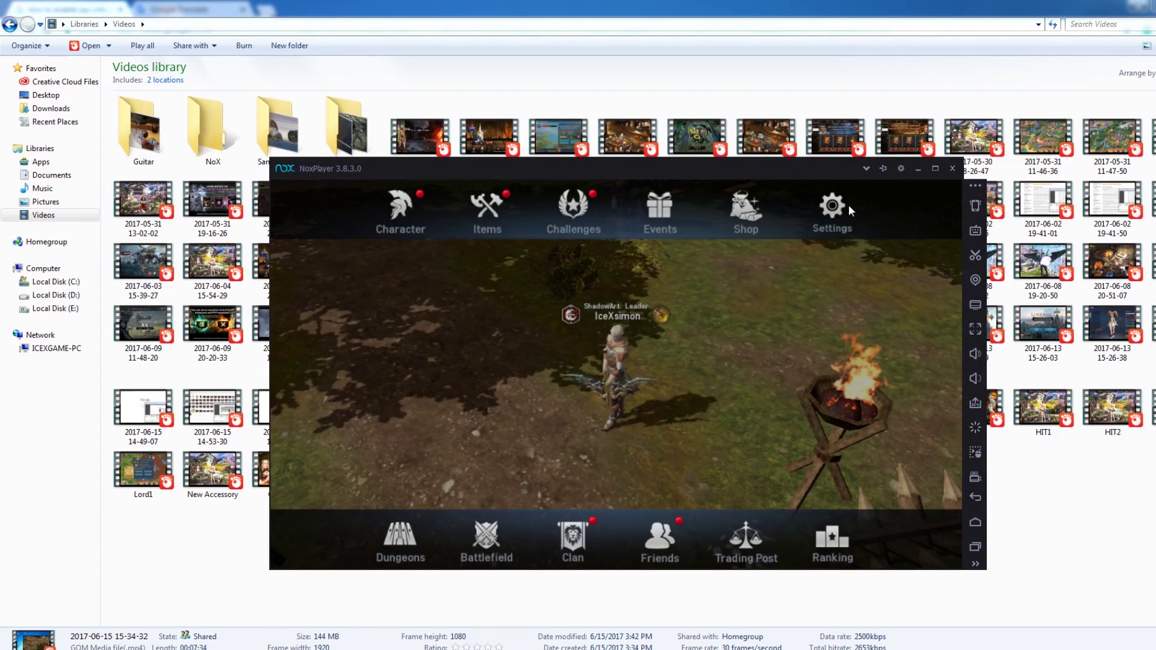
{"action": "left_click", "coordinate": [833, 206]}
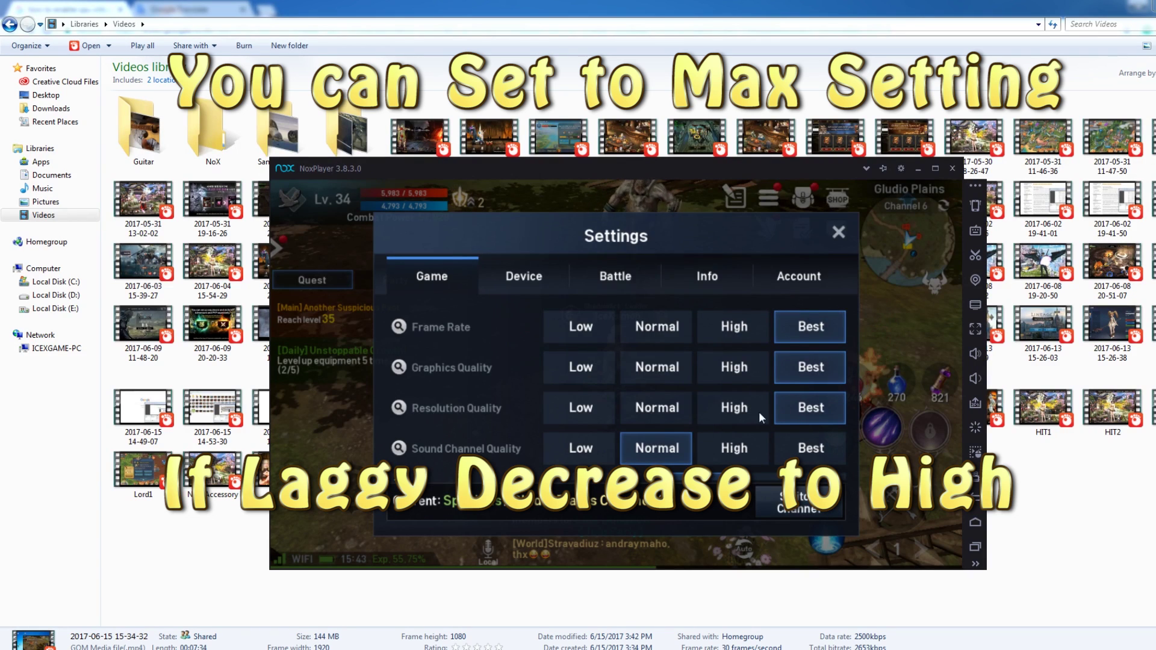
{"action": "scroll", "coordinate": [660, 381], "scroll_direction": "down", "scroll_amount": 3}
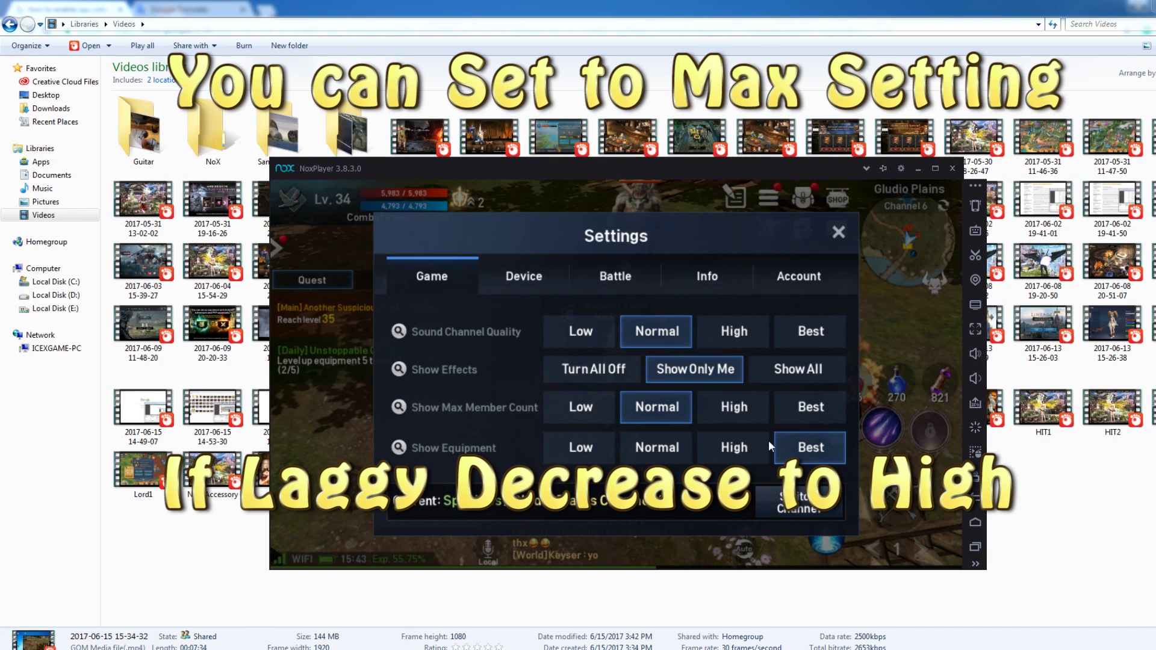
{"action": "scroll", "coordinate": [619, 371], "scroll_direction": "up", "scroll_amount": 3}
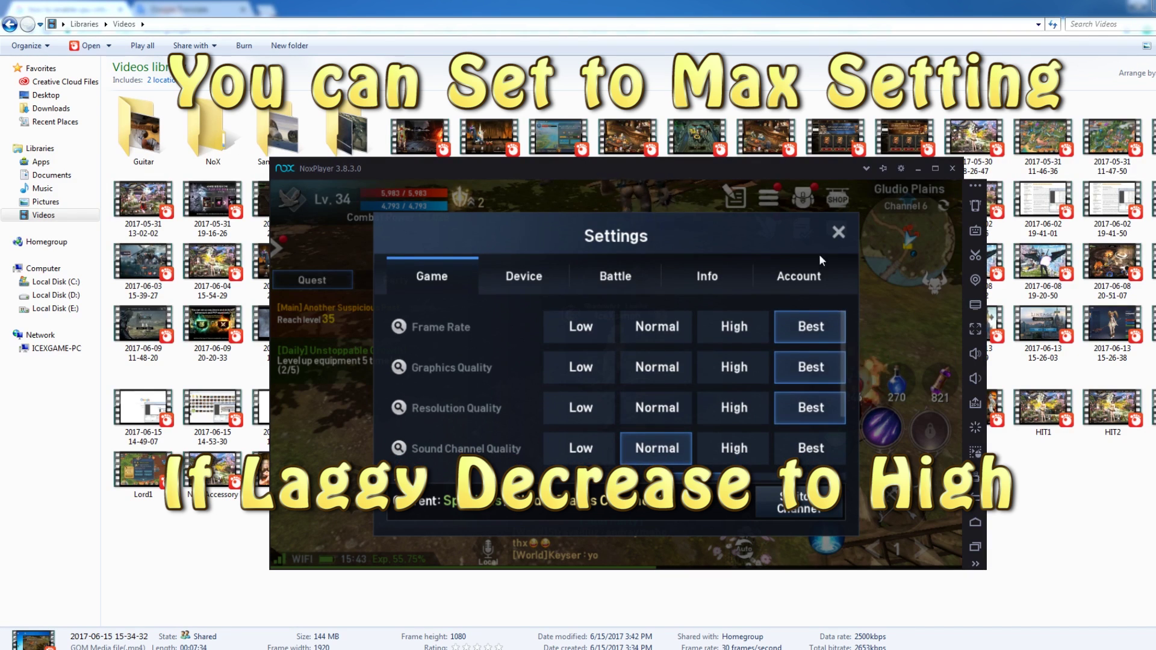
{"action": "left_click", "coordinate": [837, 232]}
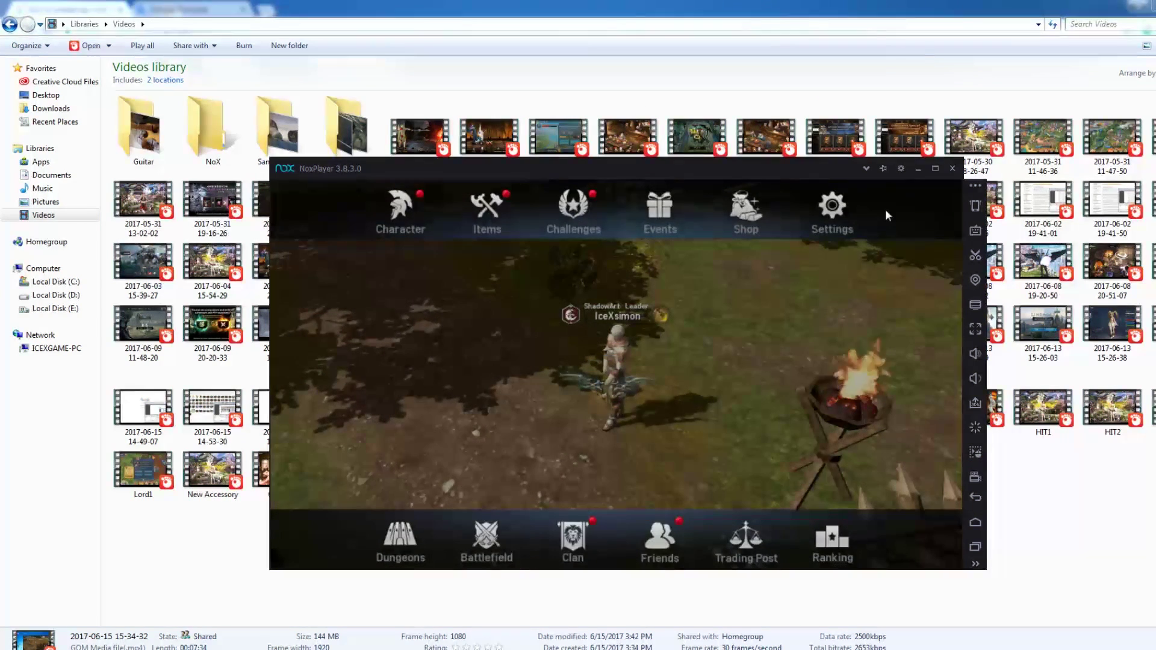
{"action": "left_click", "coordinate": [702, 450]}
- Try the Mid preset, keep High (2 CPU, 2048 MB), then return to the Chrome virtualization results
{"action": "left_click", "coordinate": [899, 167]}
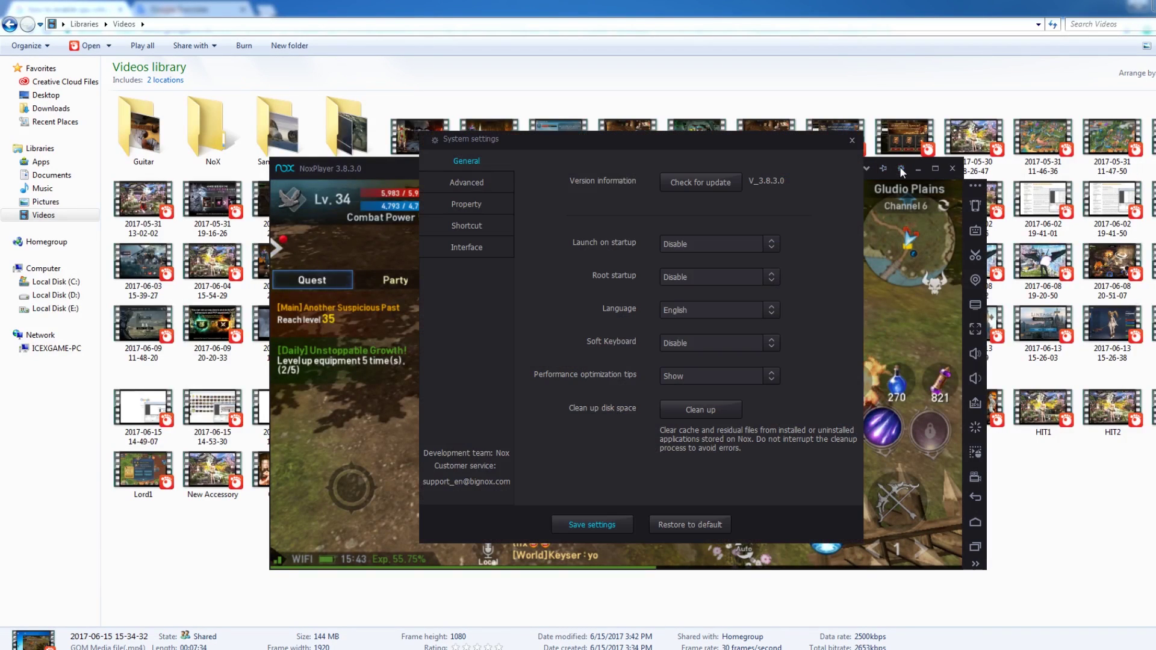
{"action": "left_click", "coordinate": [480, 182]}
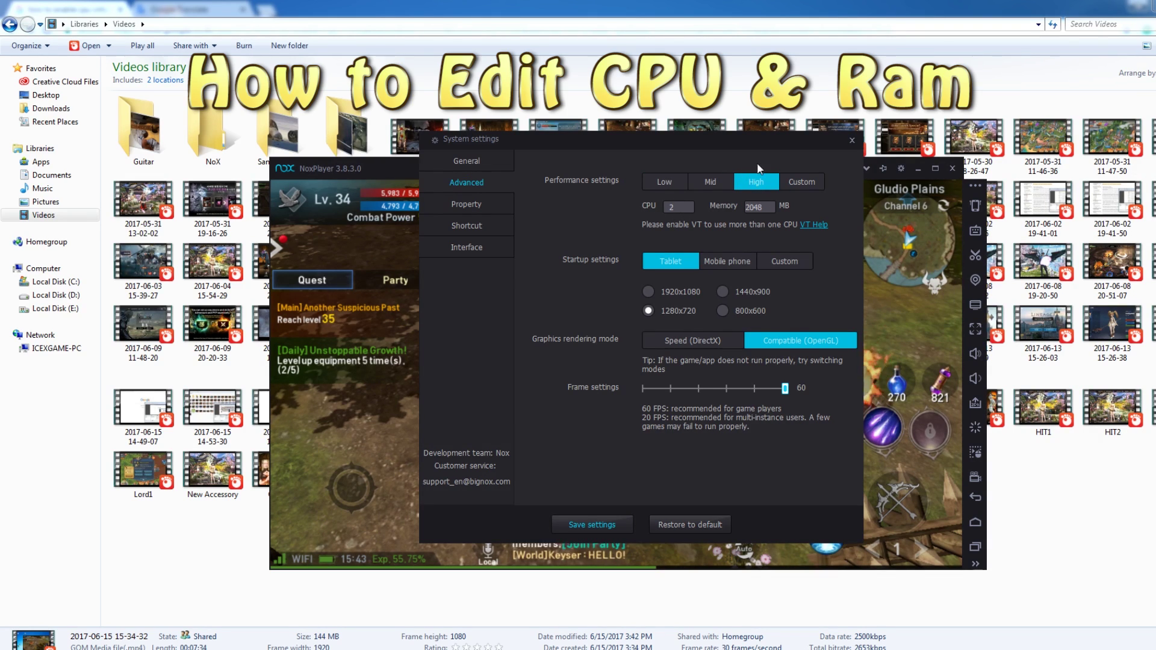
{"action": "left_click", "coordinate": [712, 183]}
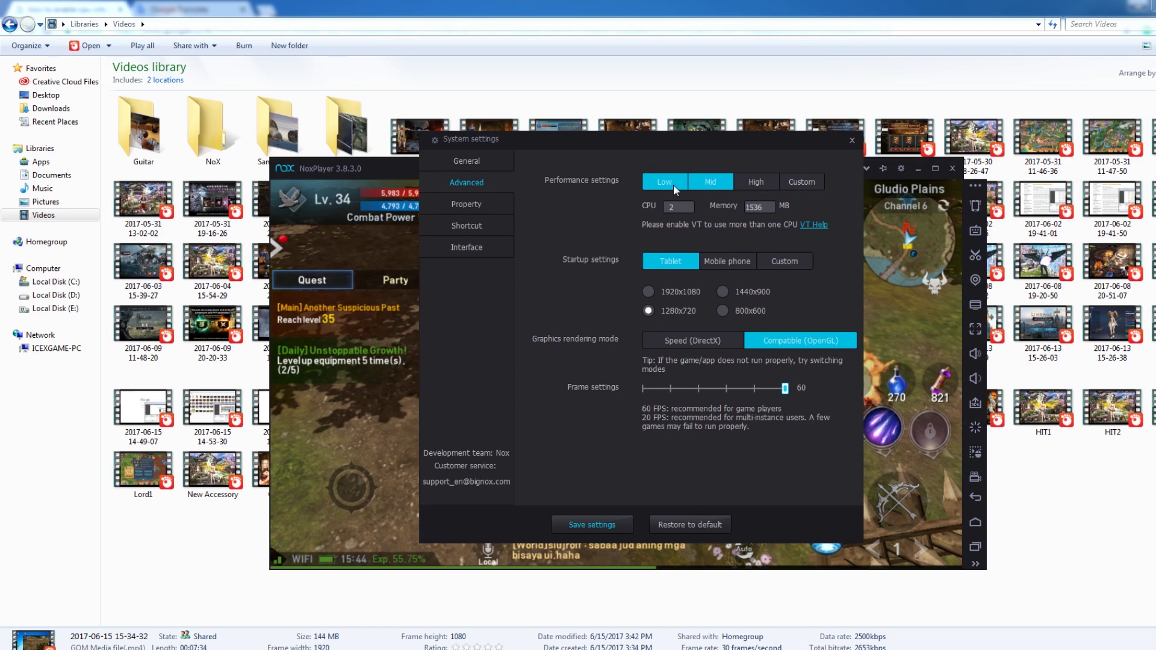
{"action": "left_click", "coordinate": [757, 182]}
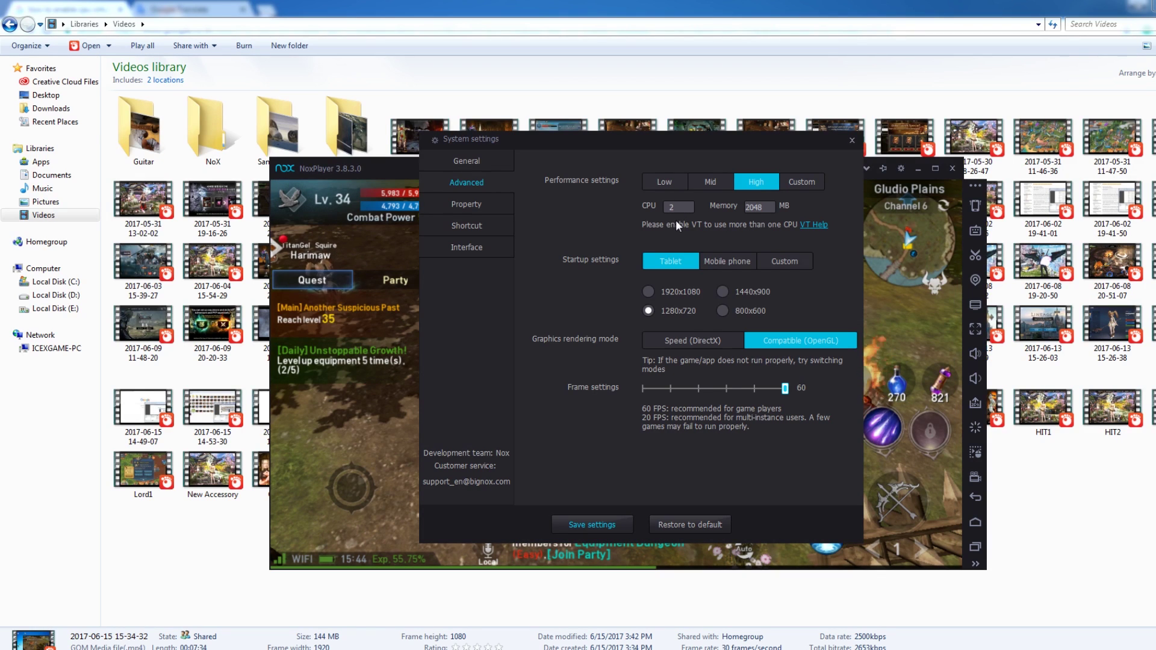
{"action": "mouse_move", "coordinate": [174, 648]}
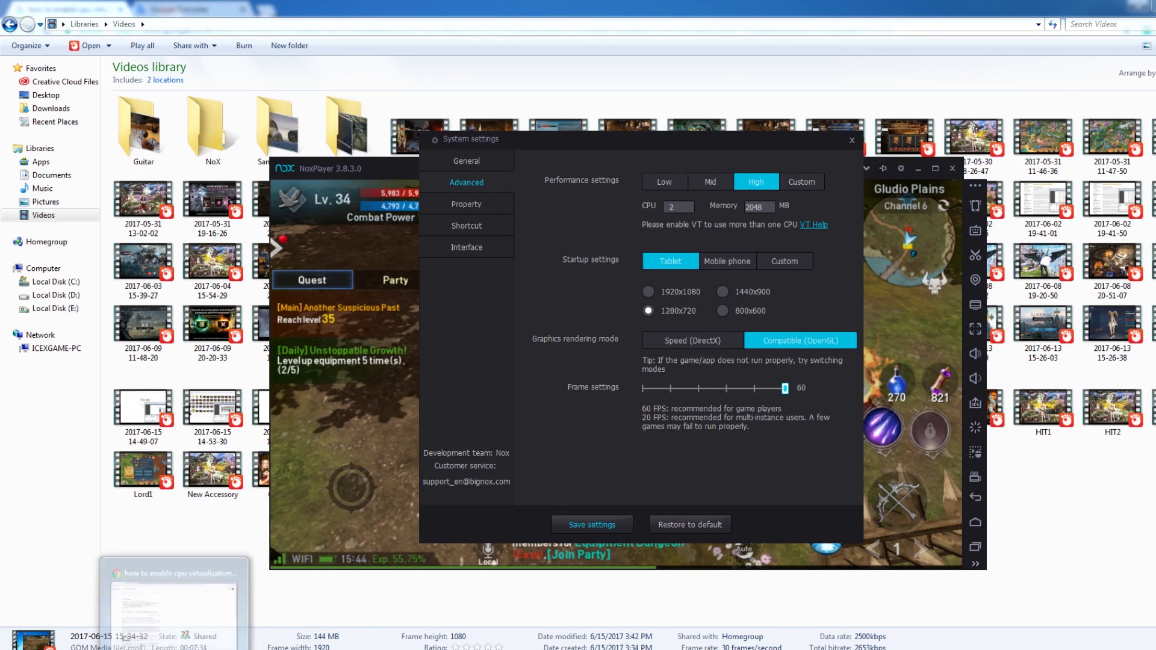
{"action": "left_click", "coordinate": [174, 608]}
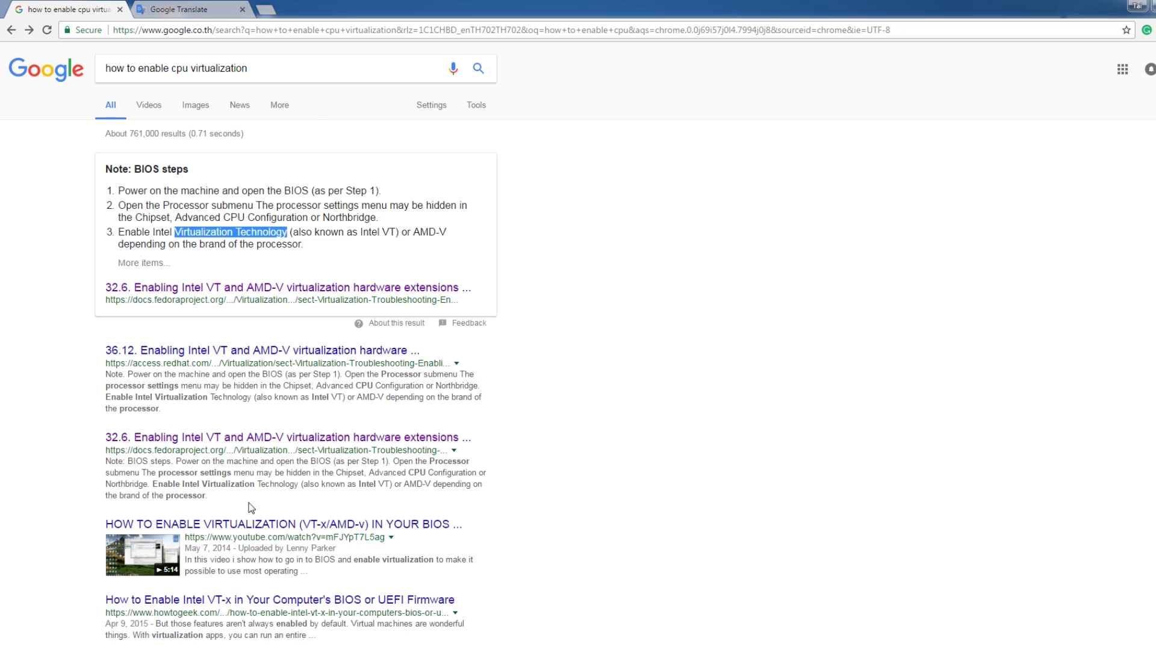
{"action": "left_click", "coordinate": [121, 186]}
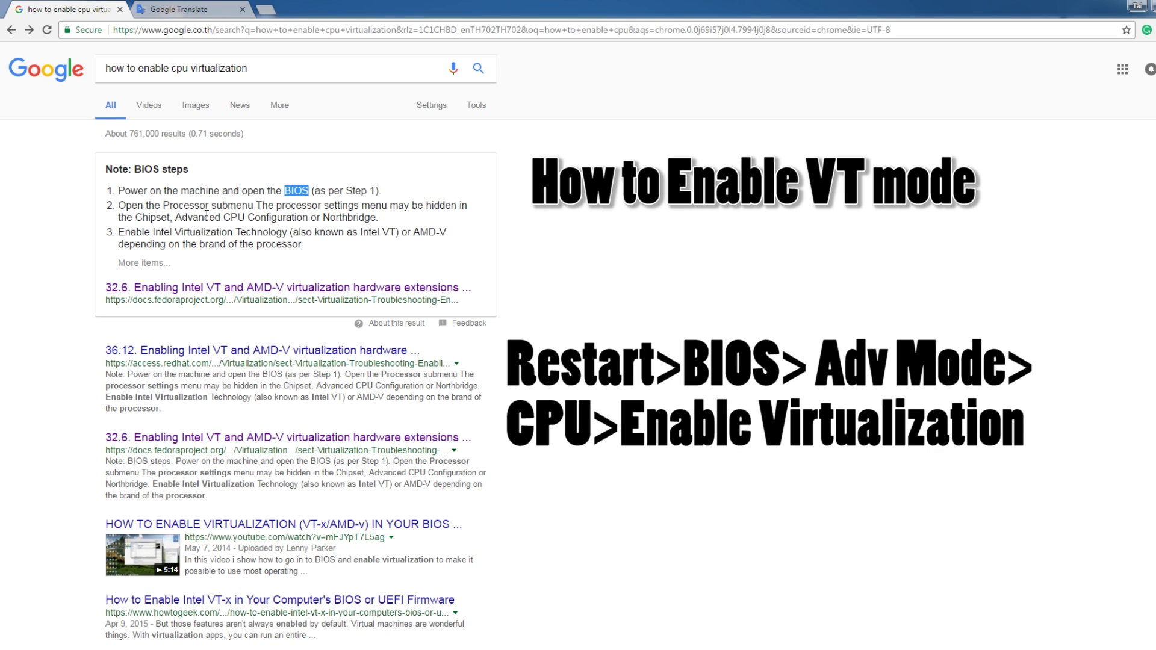
{"action": "left_click_drag", "start_coordinate": [177, 219], "coordinate": [248, 218]}
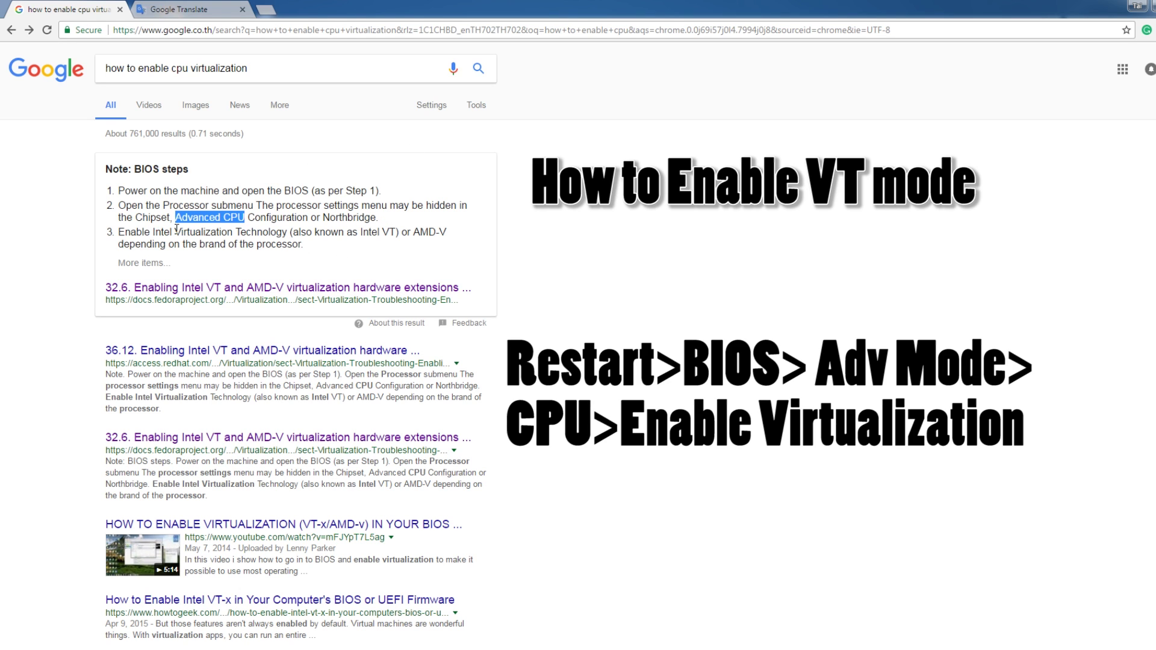
{"action": "left_click_drag", "start_coordinate": [175, 232], "coordinate": [285, 234]}
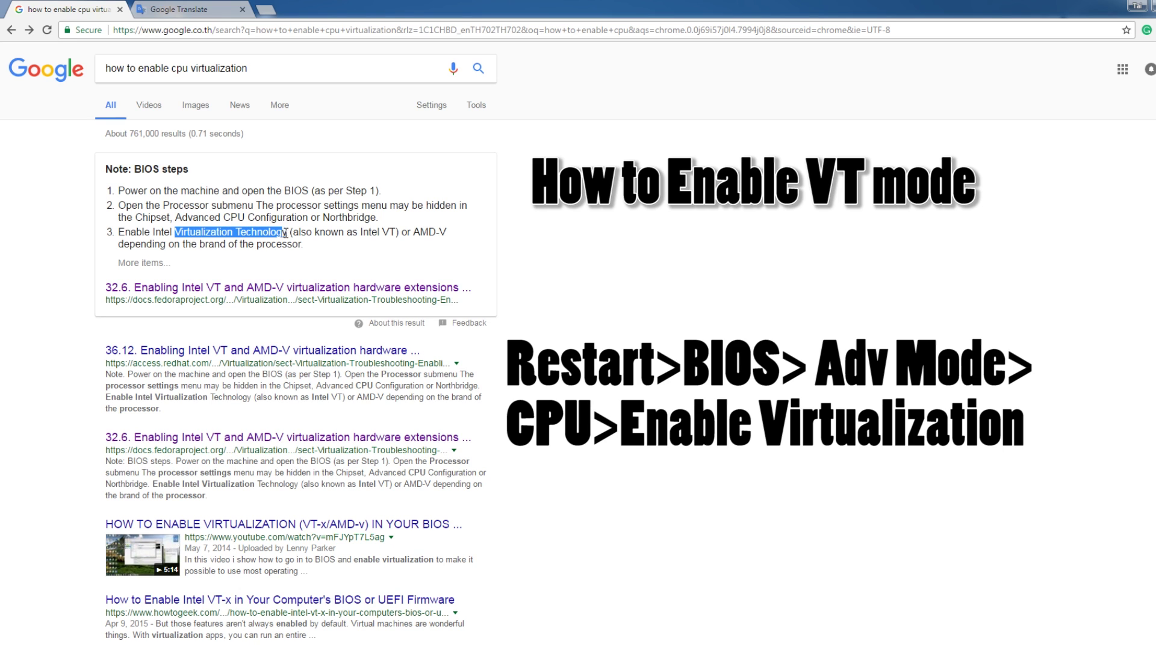
{"action": "left_click_drag", "start_coordinate": [119, 232], "coordinate": [153, 234]}
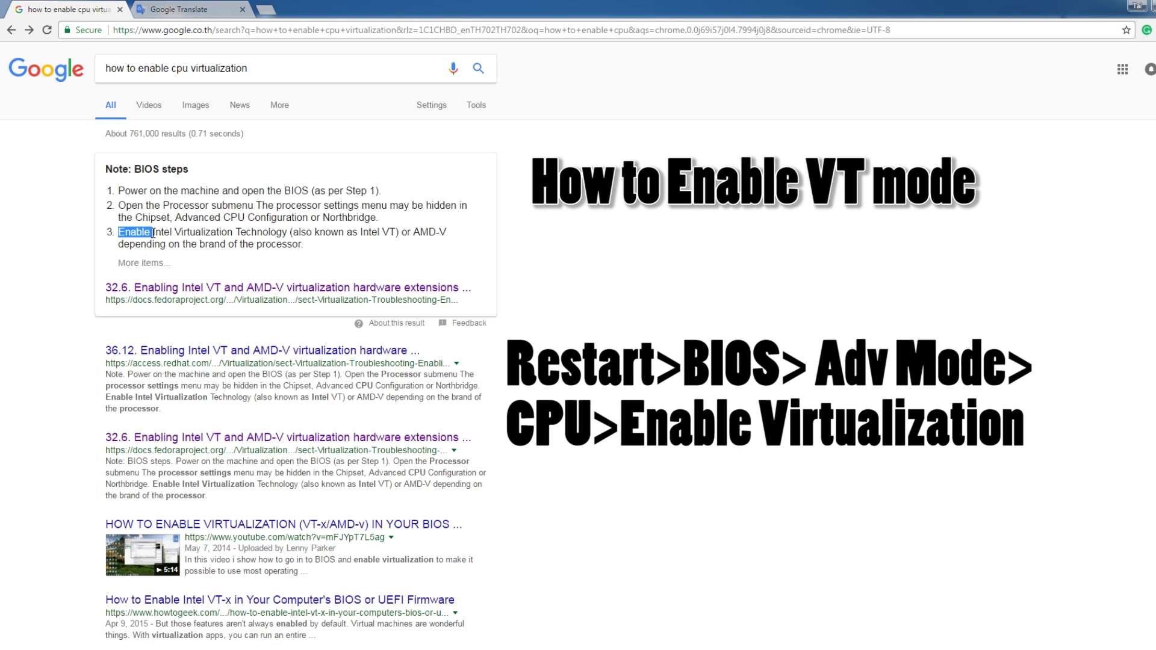
{"action": "left_click_drag", "start_coordinate": [413, 232], "coordinate": [304, 244]}
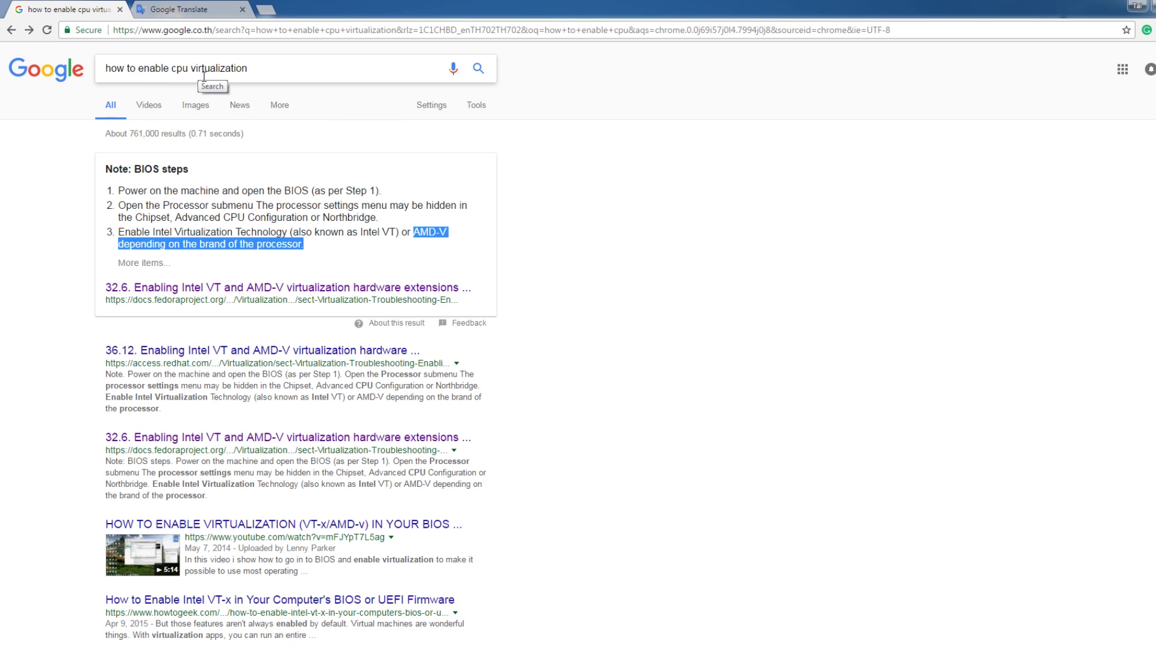
- Return to NoxPlayer, minimize OBS and close System settings with the High preset kept
{"action": "key", "text": "alt+Tab"}
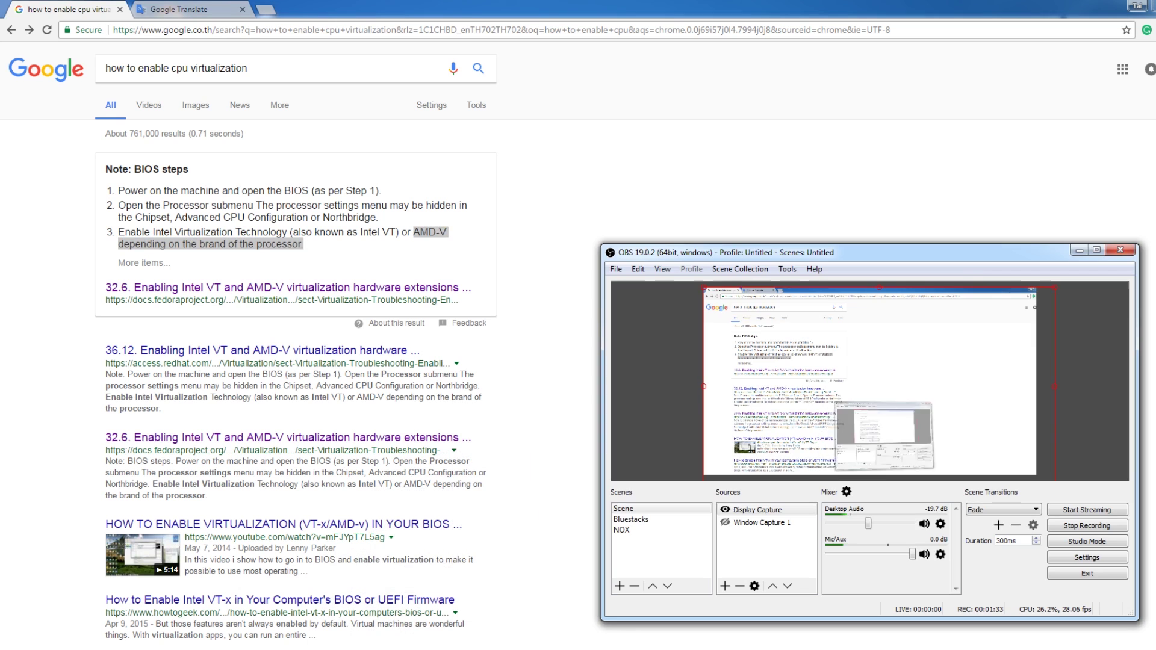
{"action": "key", "text": "alt+Tab"}
{"action": "key", "text": "Tab"}
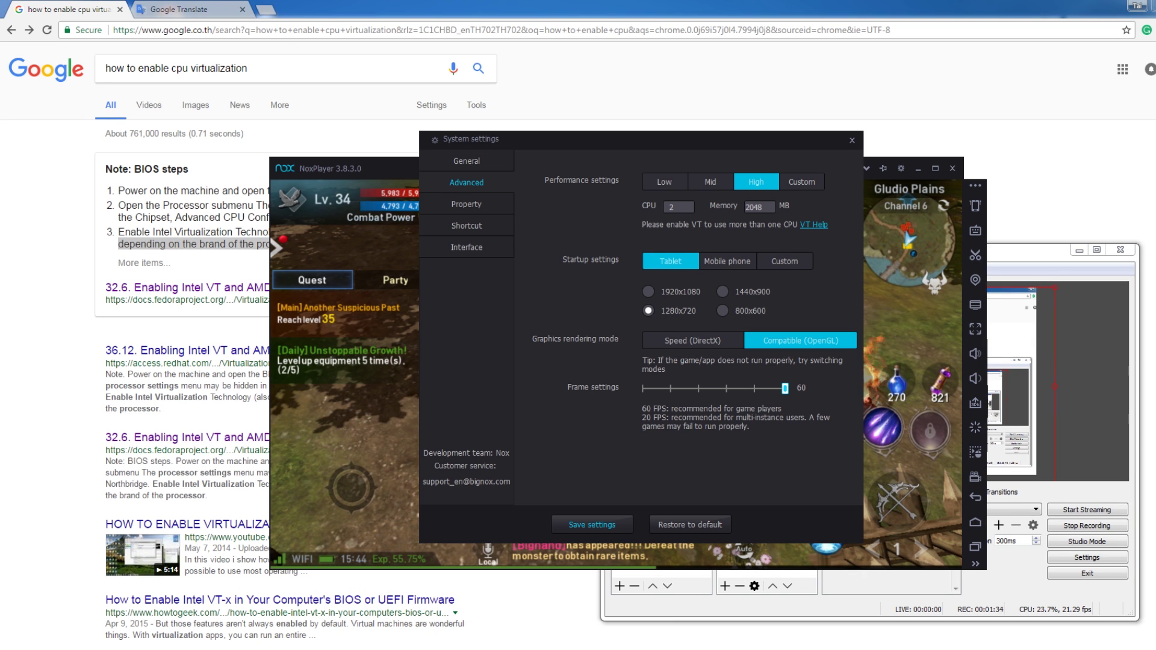
{"action": "left_click", "coordinate": [1077, 251]}
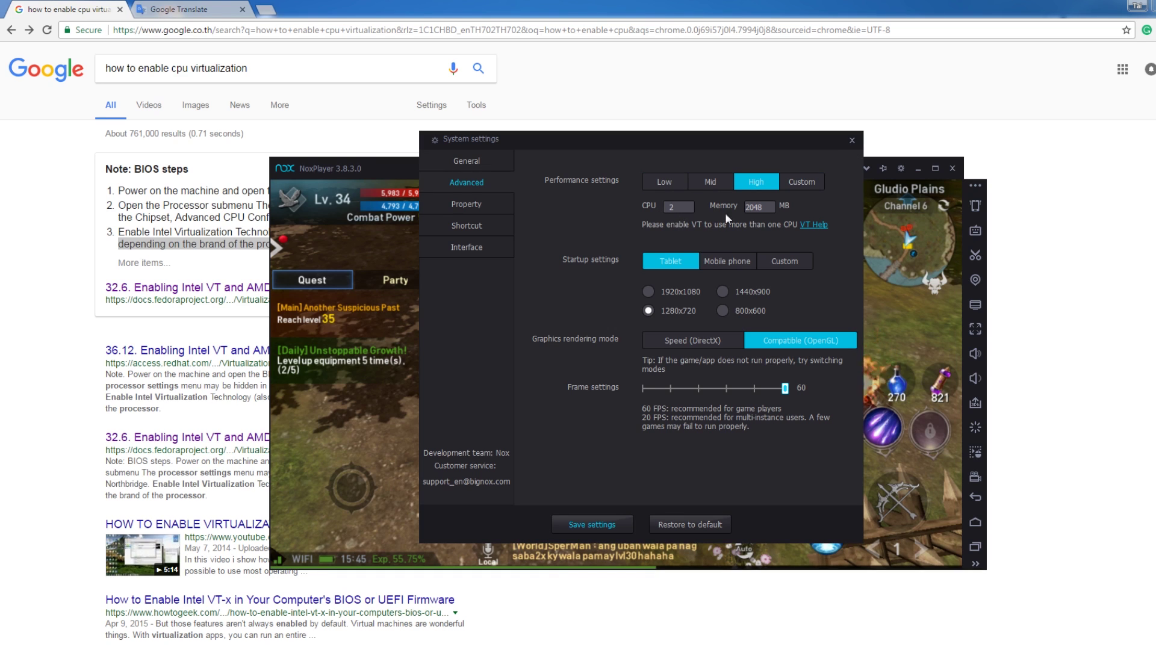
{"action": "left_click", "coordinate": [852, 140]}
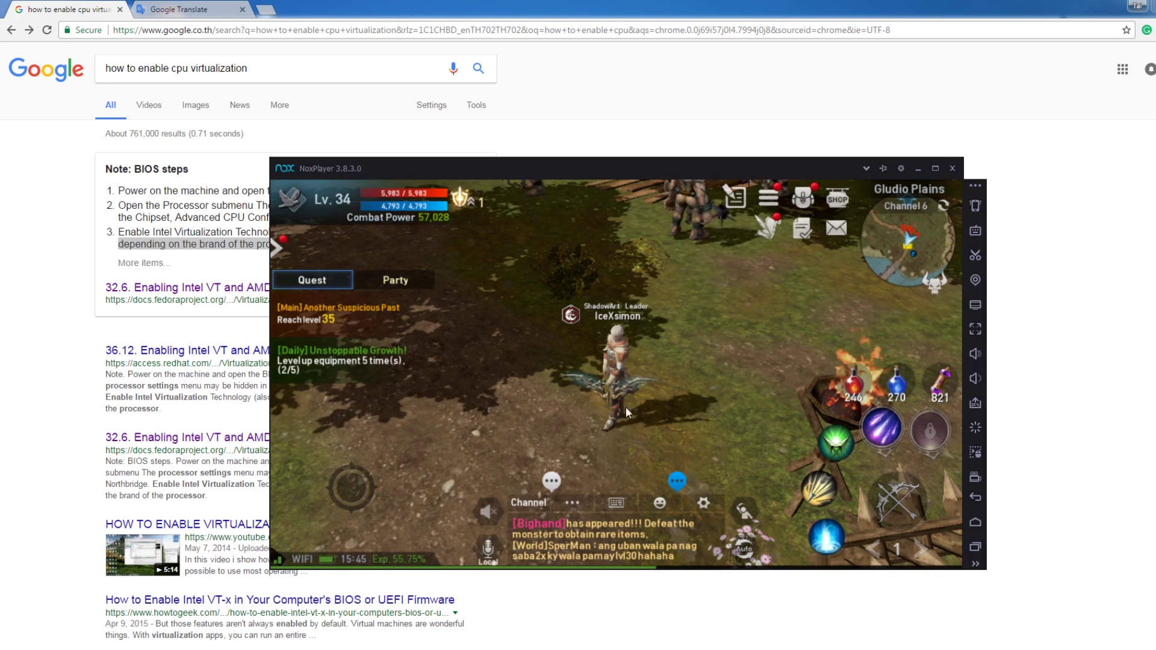
- Map a WASD pad onto the joystick and Q, E, R, F, Space onto skills, then save
{"action": "left_click", "coordinate": [976, 232]}
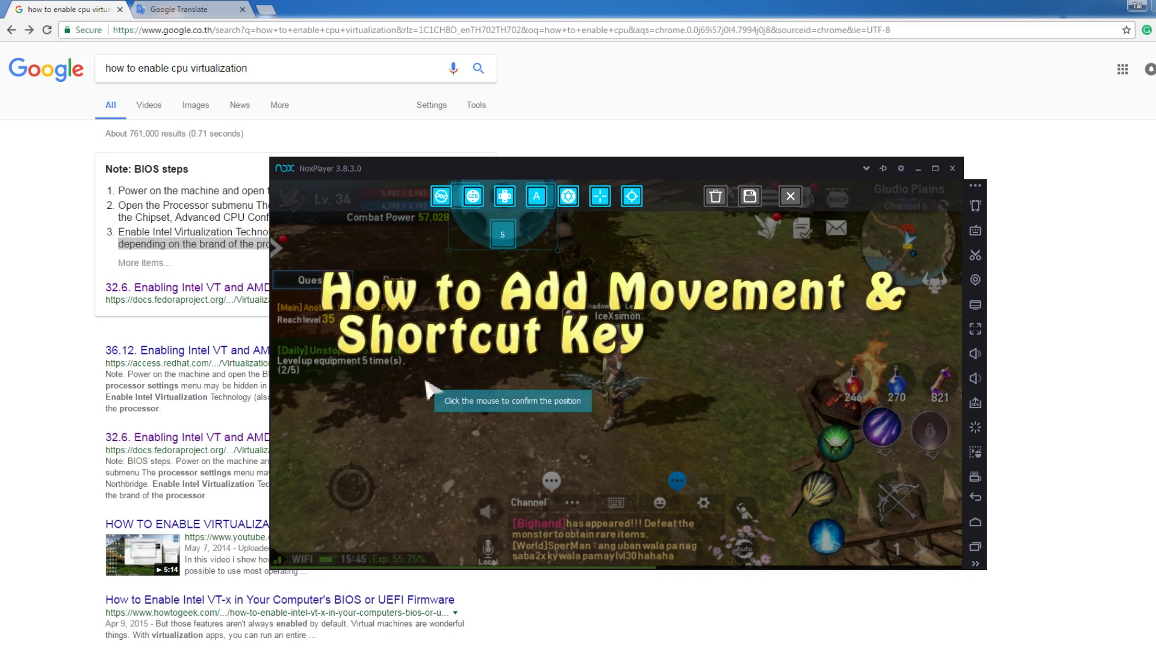
{"action": "left_click_drag", "start_coordinate": [504, 196], "coordinate": [320, 522]}
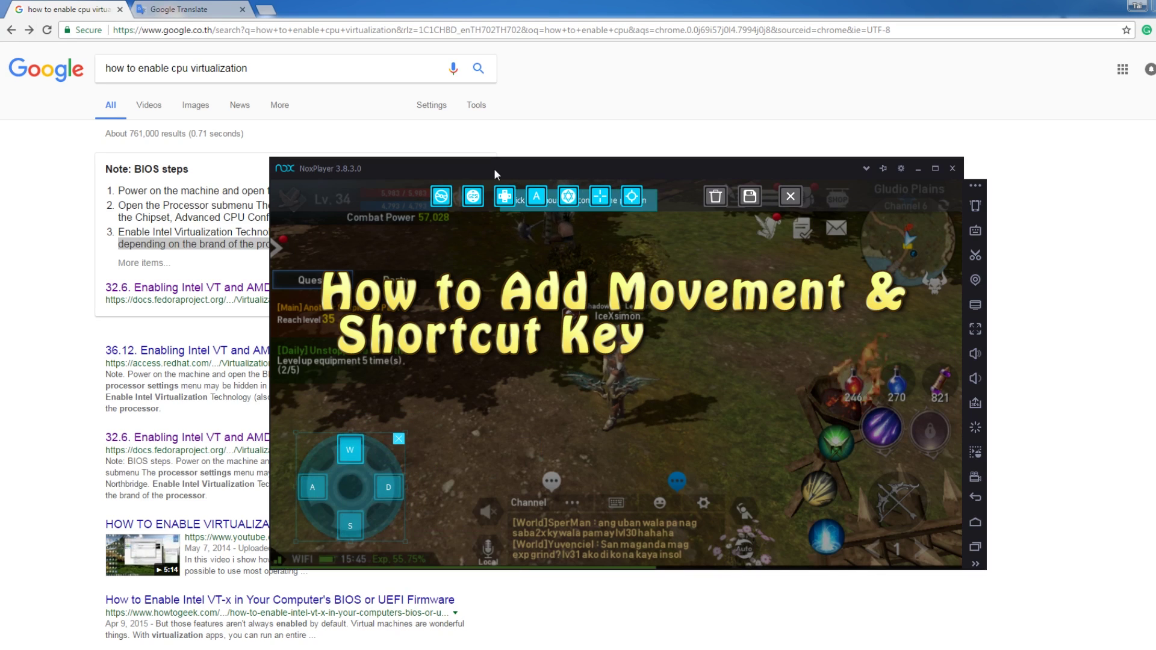
{"action": "left_click", "coordinate": [537, 196]}
{"action": "left_click", "coordinate": [828, 540]}
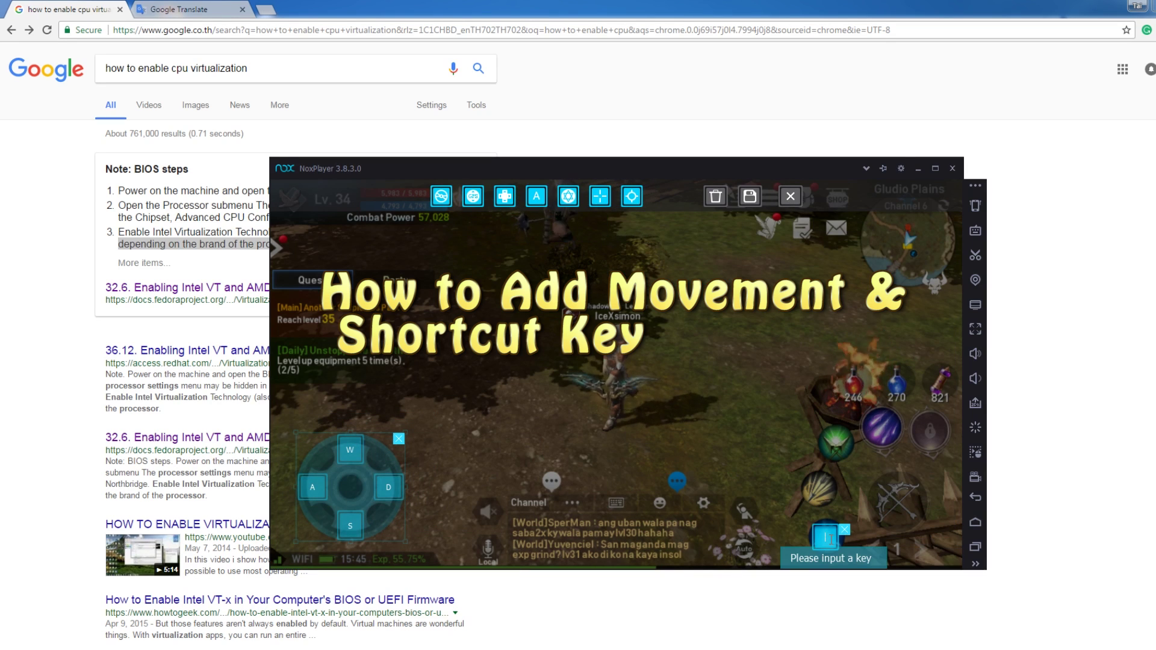
{"action": "key", "text": "q"}
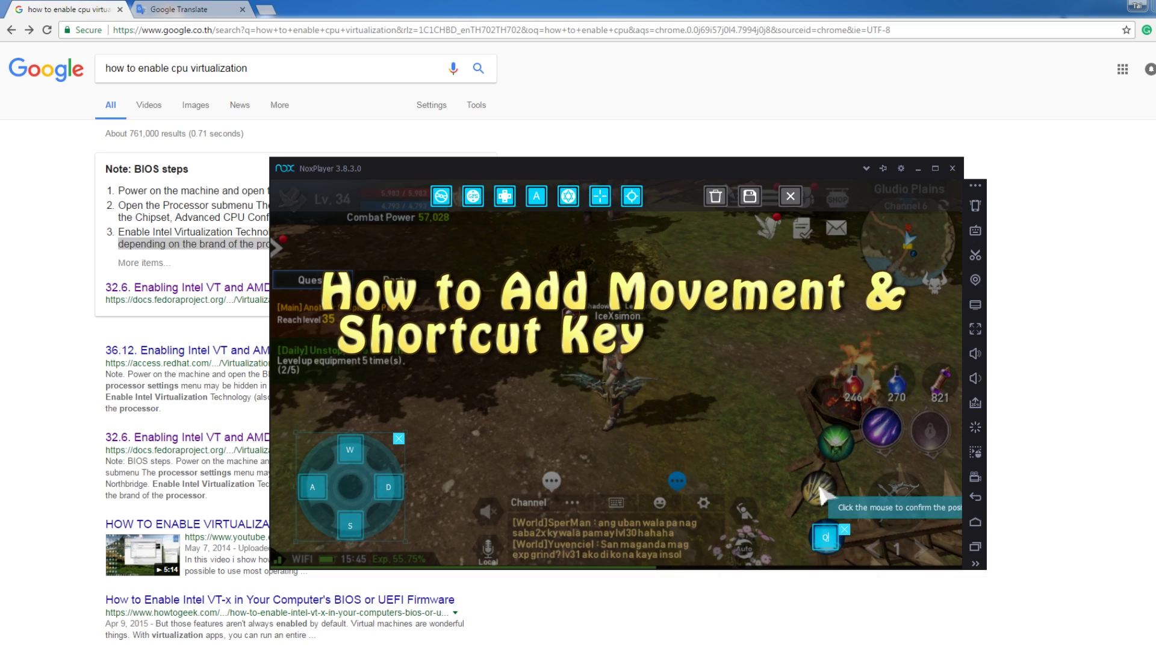
{"action": "key", "text": "e"}
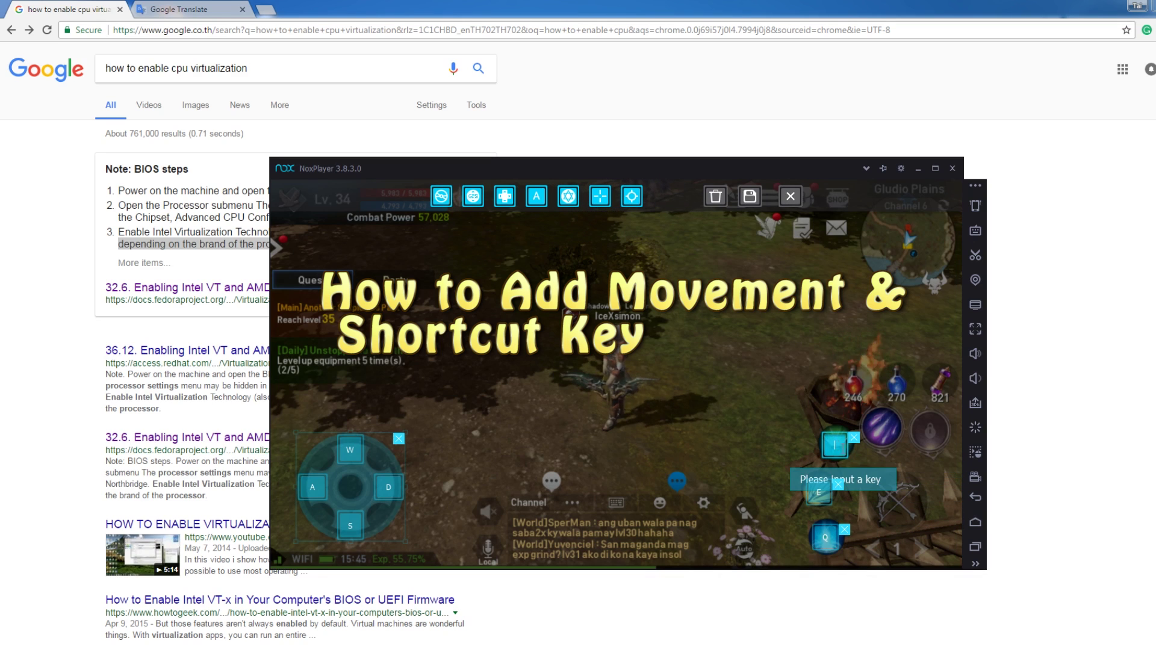
{"action": "left_click", "coordinate": [882, 429]}
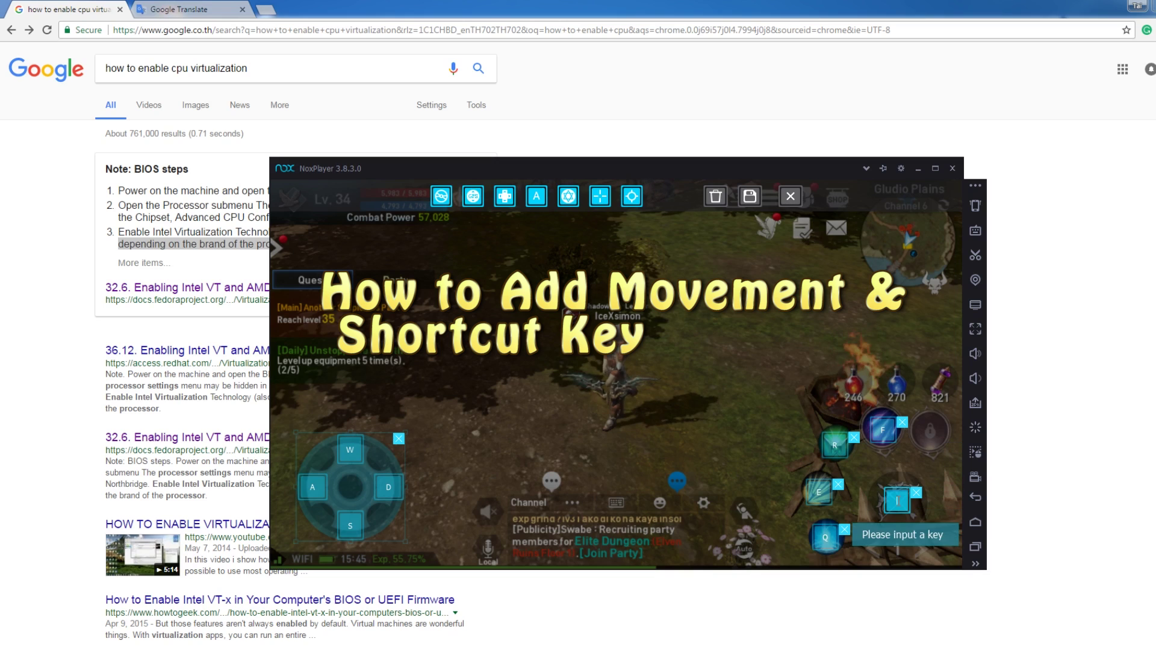
{"action": "left_click", "coordinate": [749, 199]}
{"action": "left_click", "coordinate": [620, 425]}
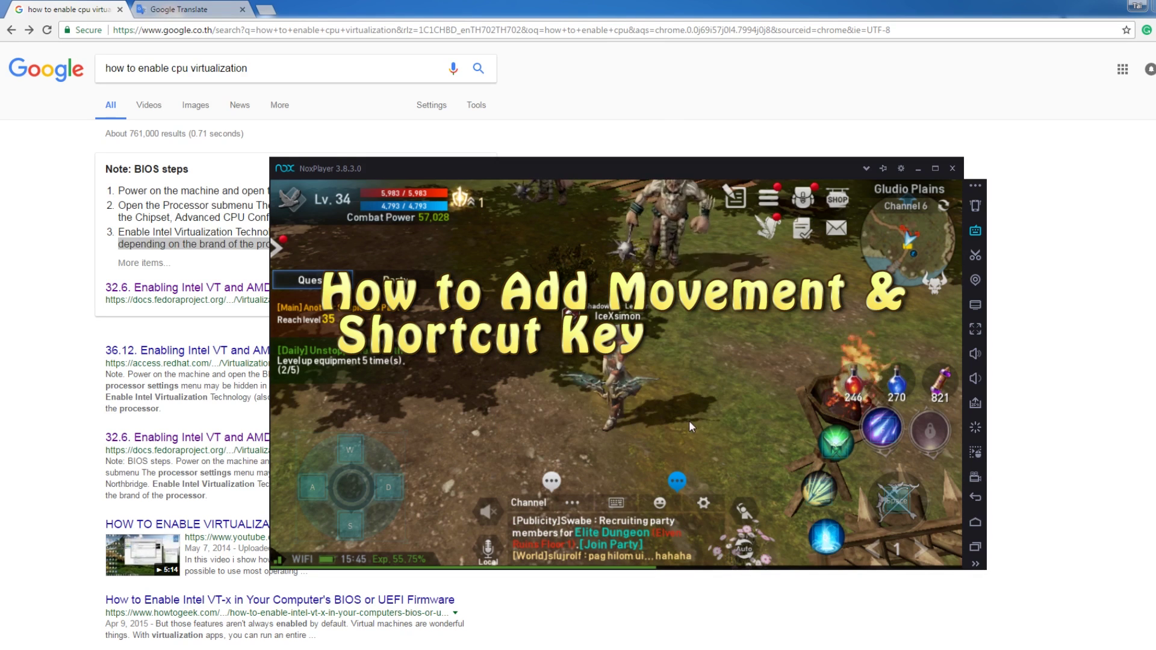
- Turn on auto-battle and verify frame rate, graphics and resolution are Best in game Settings
{"action": "left_click", "coordinate": [753, 553]}
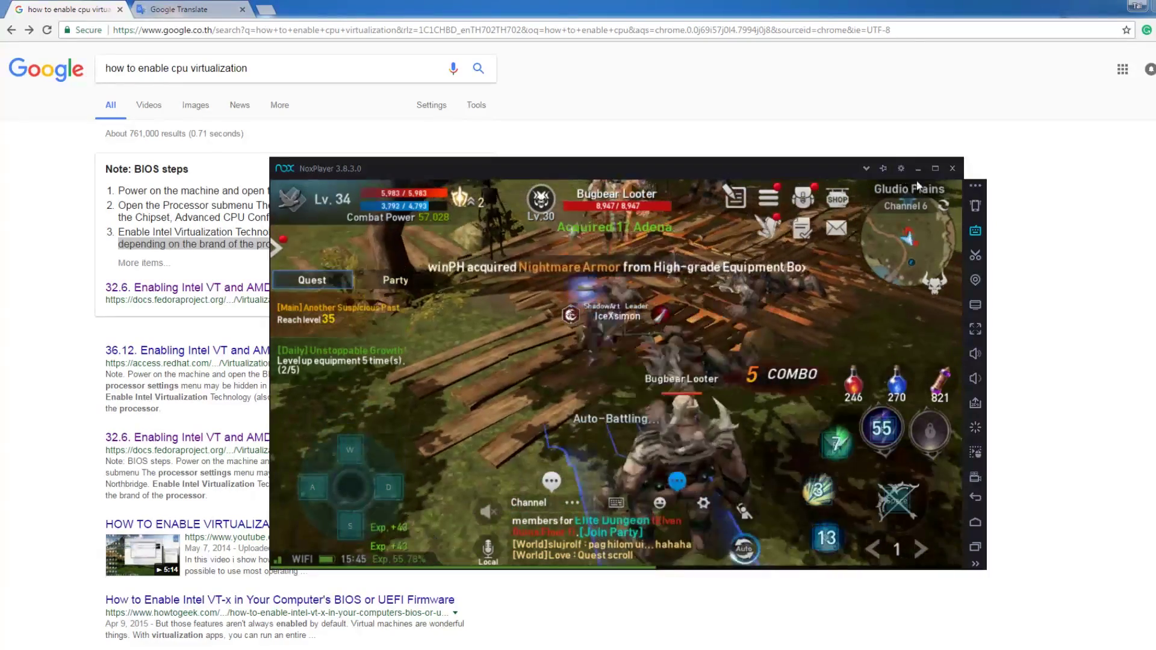
{"action": "left_click", "coordinate": [768, 197]}
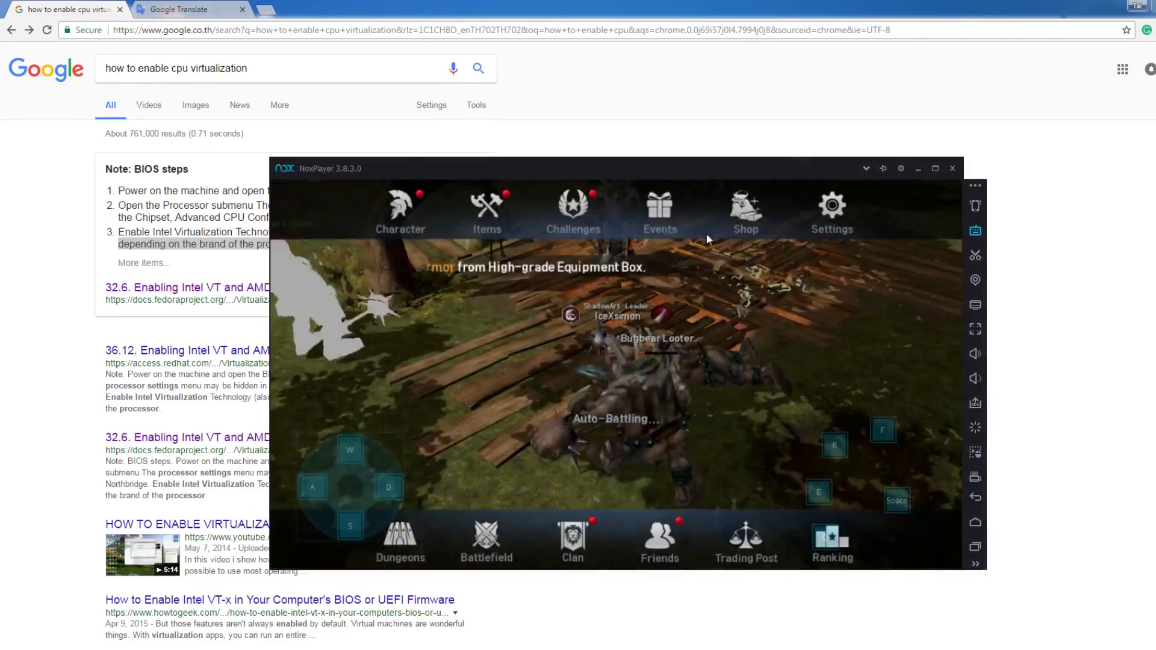
{"action": "left_click", "coordinate": [821, 215]}
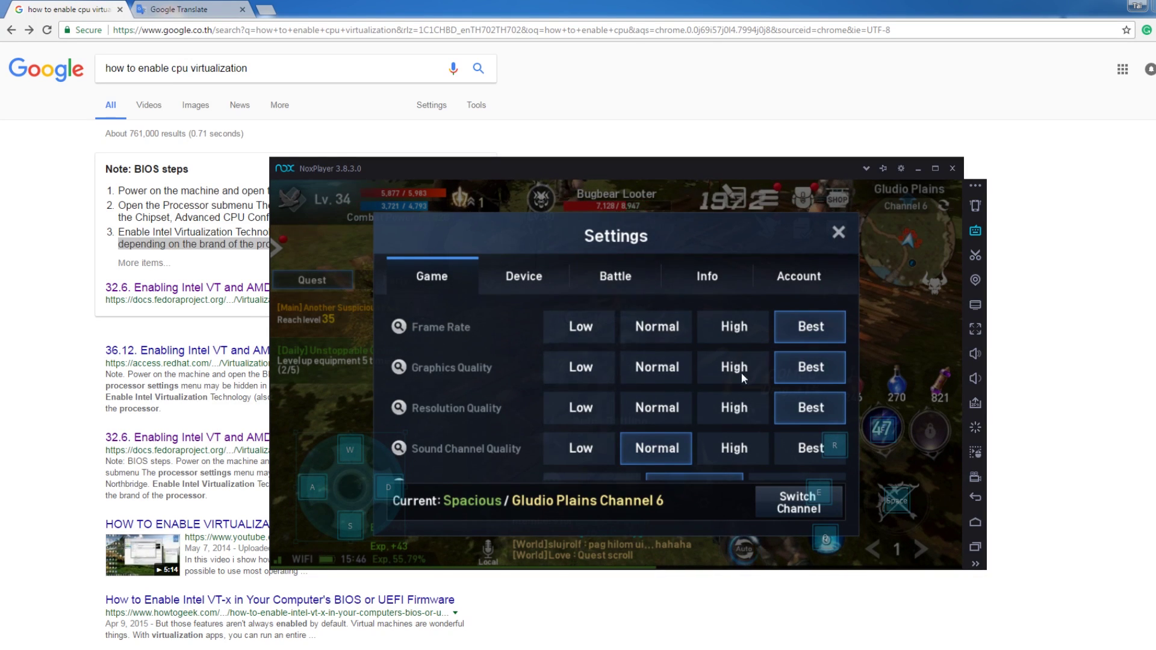
{"action": "left_click", "coordinate": [839, 233]}
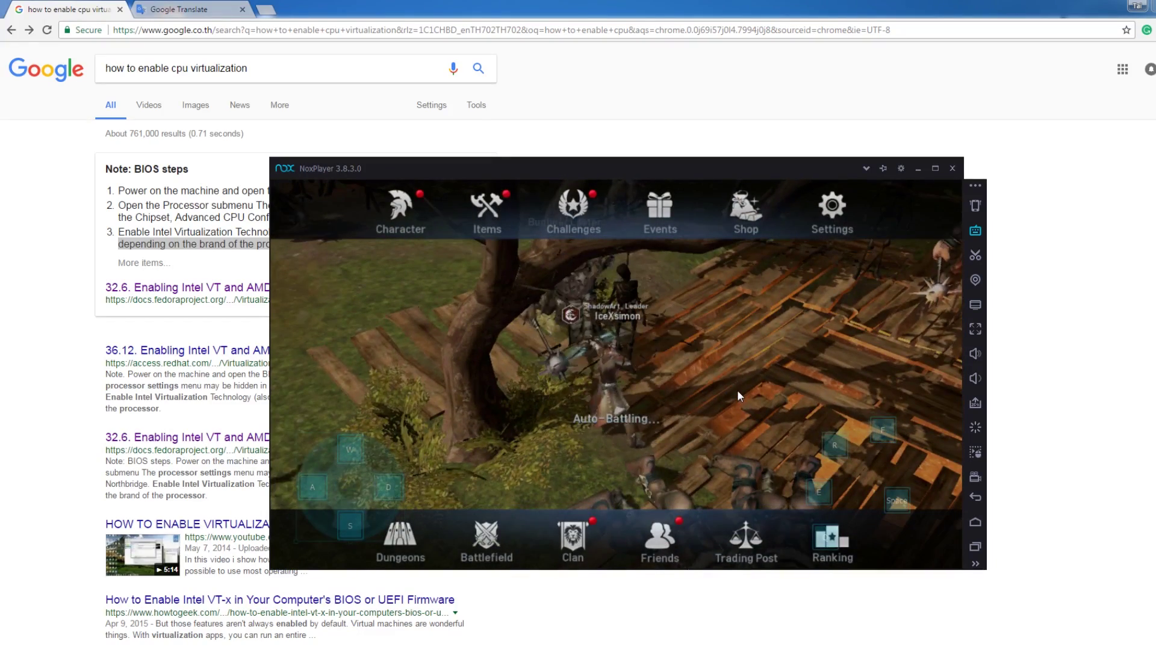
{"action": "left_click", "coordinate": [739, 393]}
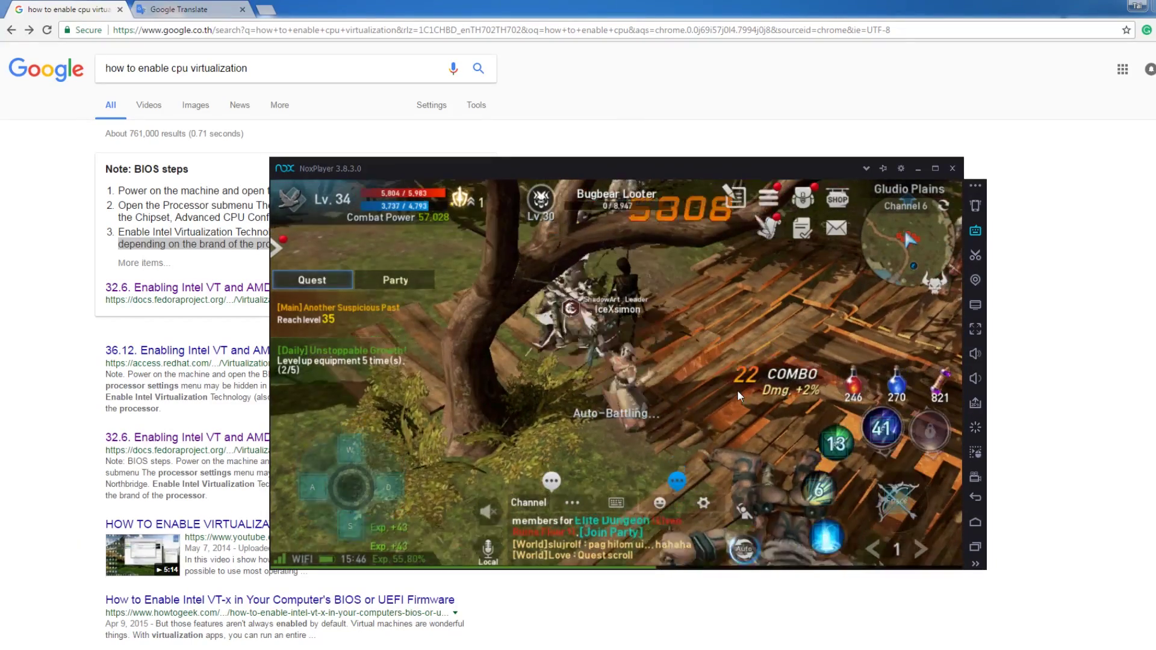